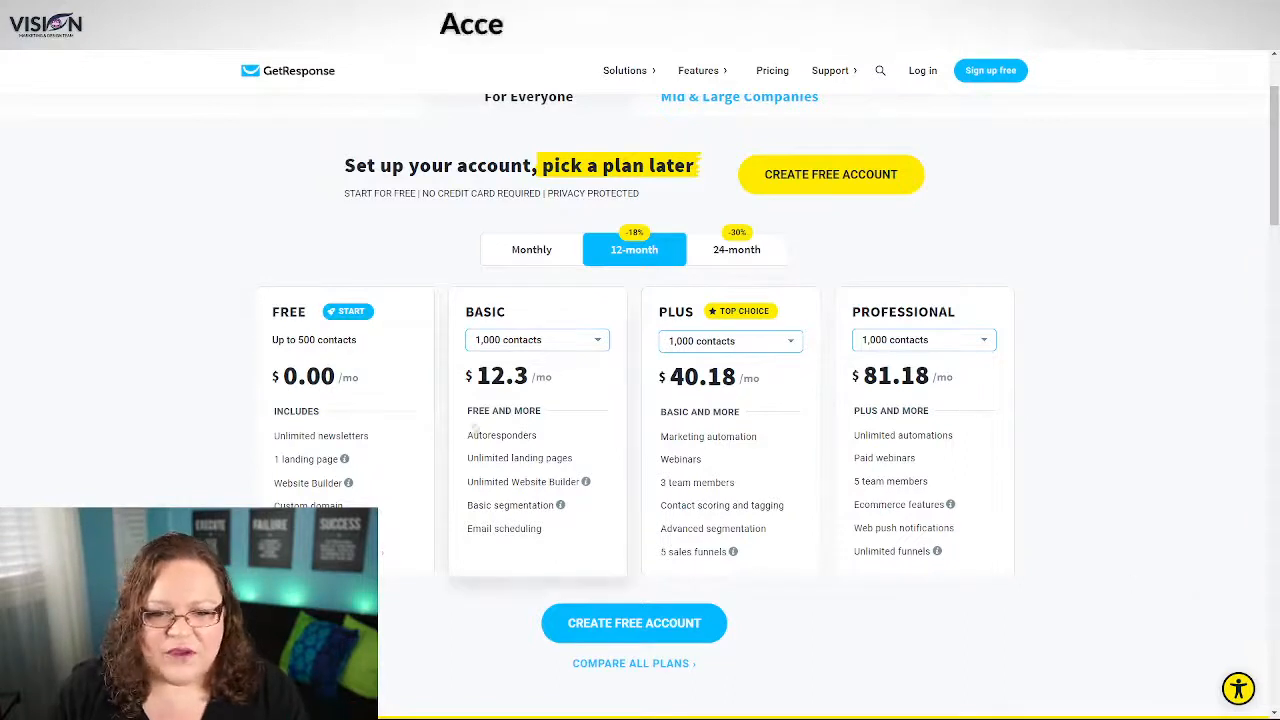
# Expand the Basic plan's contact tiers on GetResponse's 12-month pricing page
pyautogui.click(512, 345)
# Set GetResponse's Professional plan to 100,000 contacts and highlight its $475.6 monthly price
pyautogui.click(882, 342)
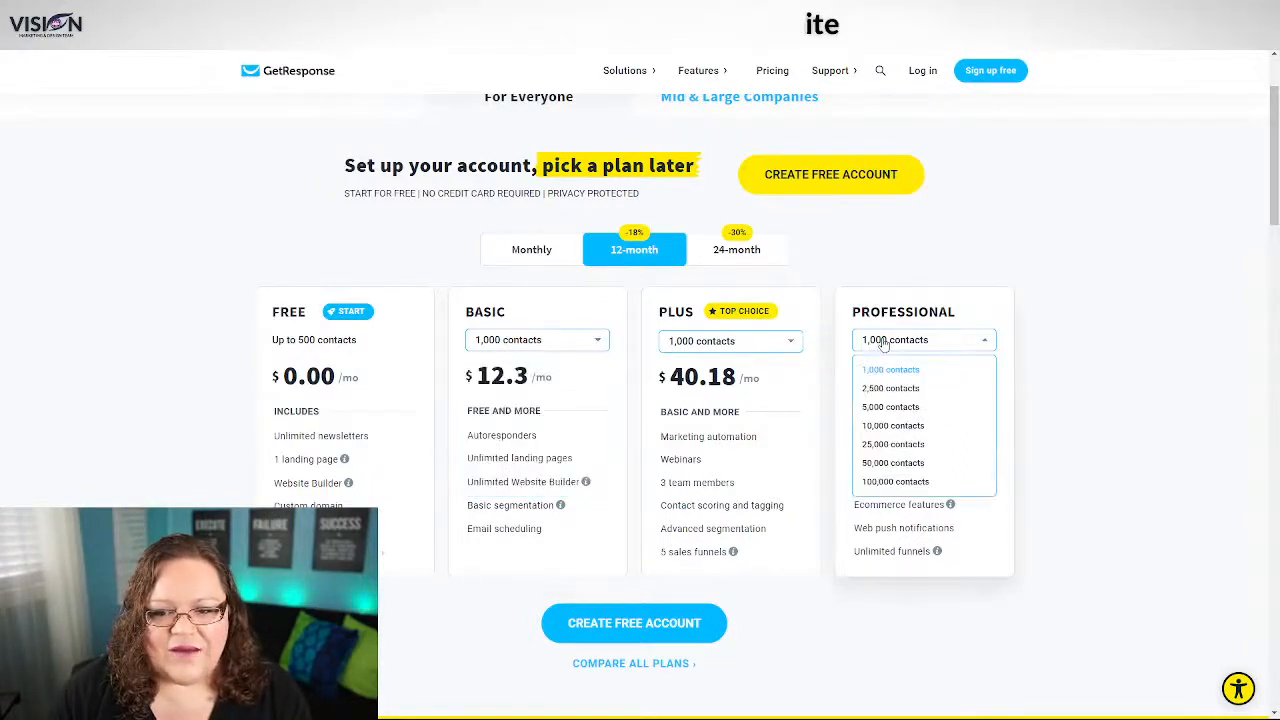
pyautogui.click(890, 481)
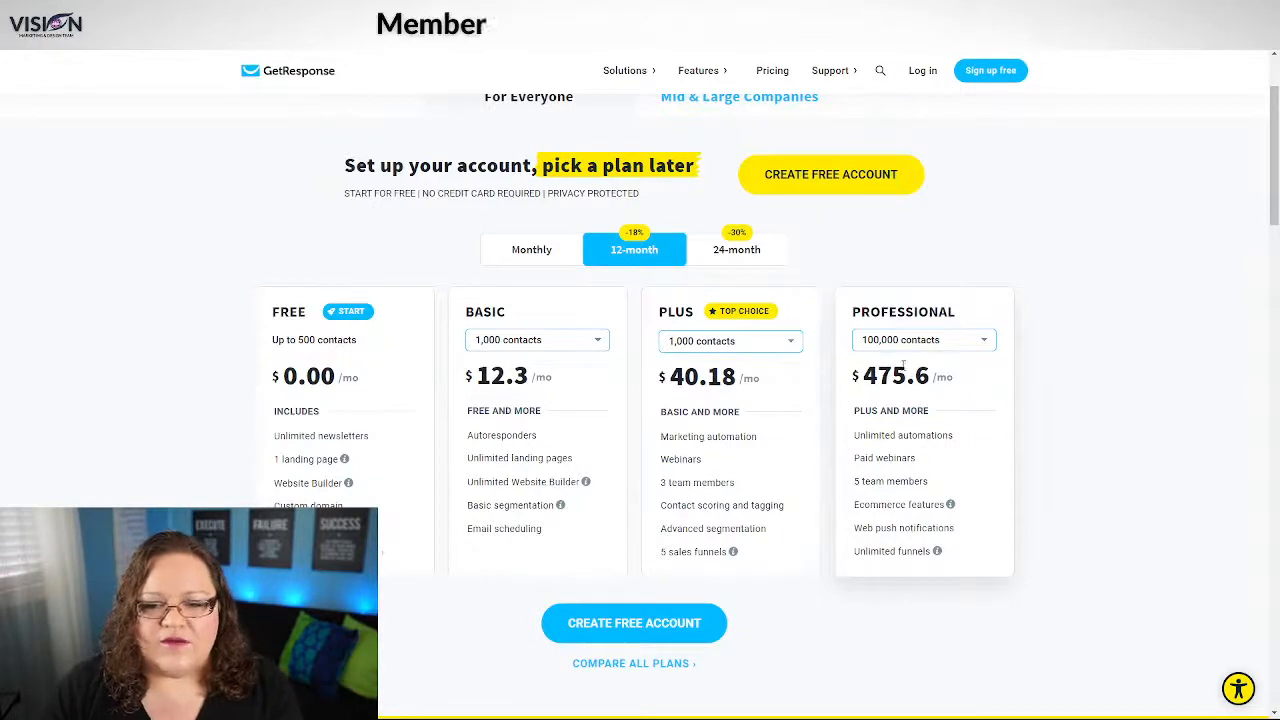
pyautogui.moveTo(863, 379); pyautogui.dragTo(929, 378)
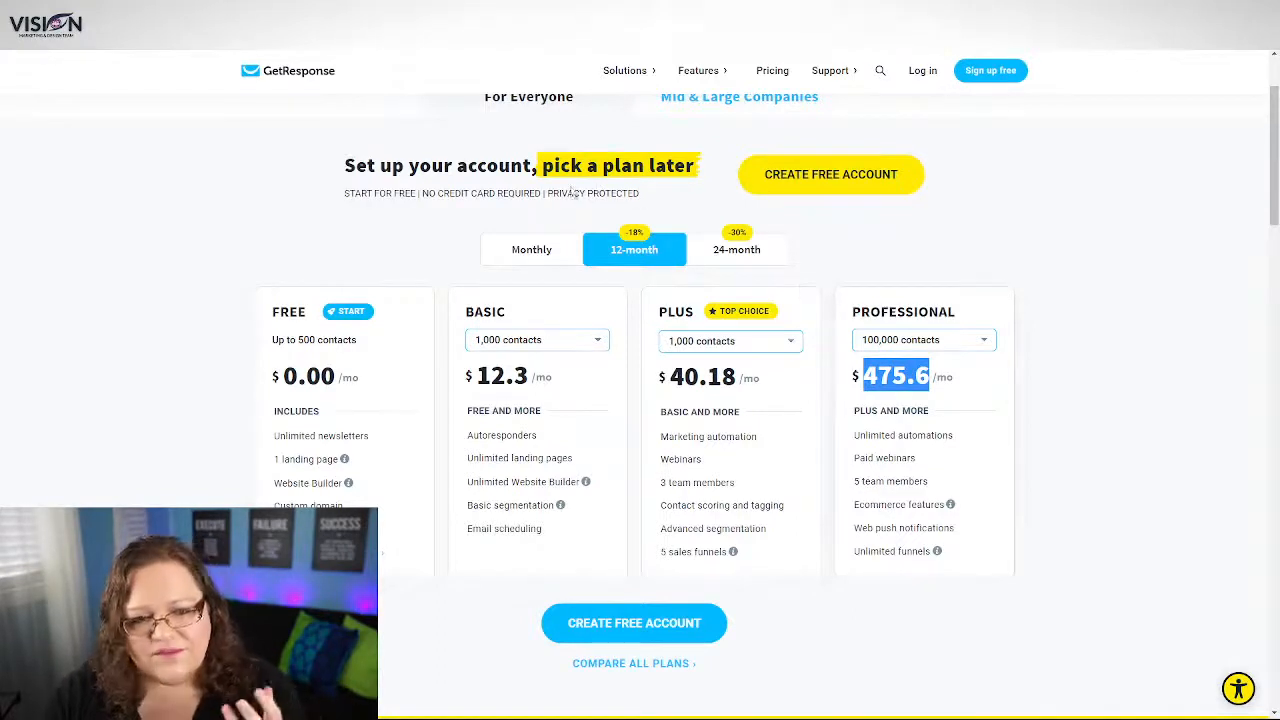
# Scroll through GetResponse's pricing page before moving on to Mailgun's plans
pyautogui.scroll(2, 220, 250)
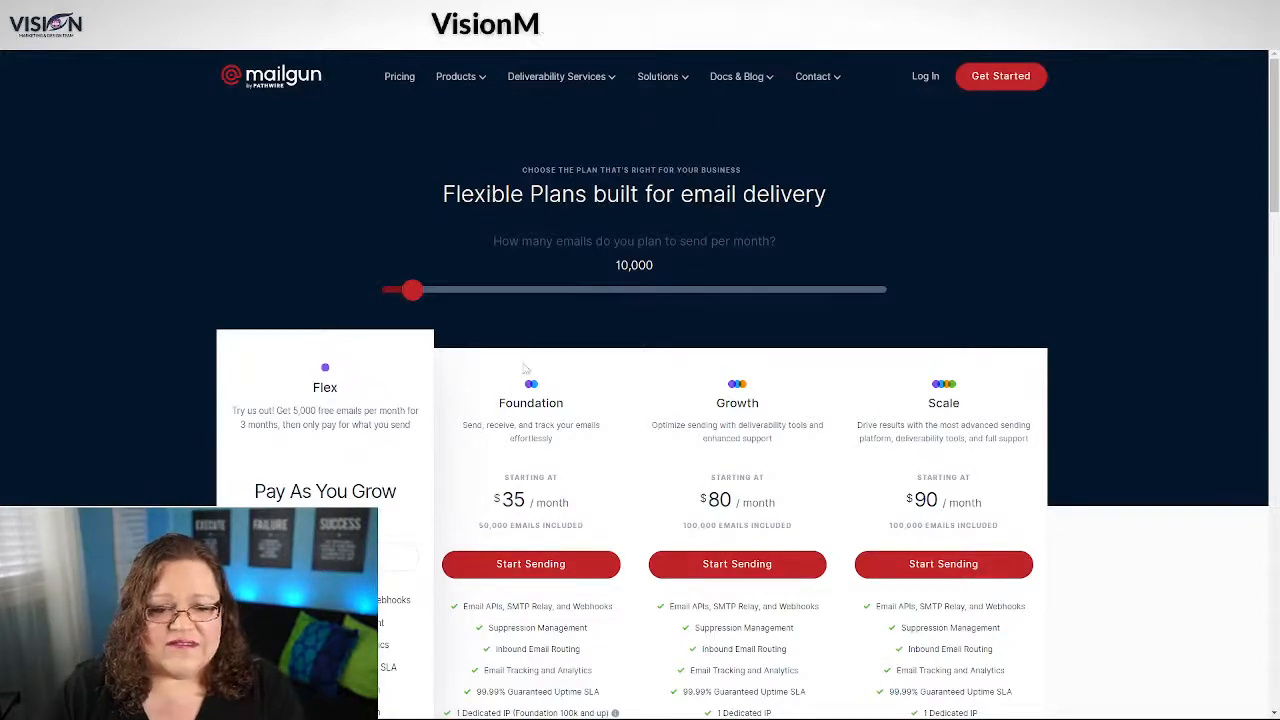
pyautogui.scroll(-2, 500, 340)
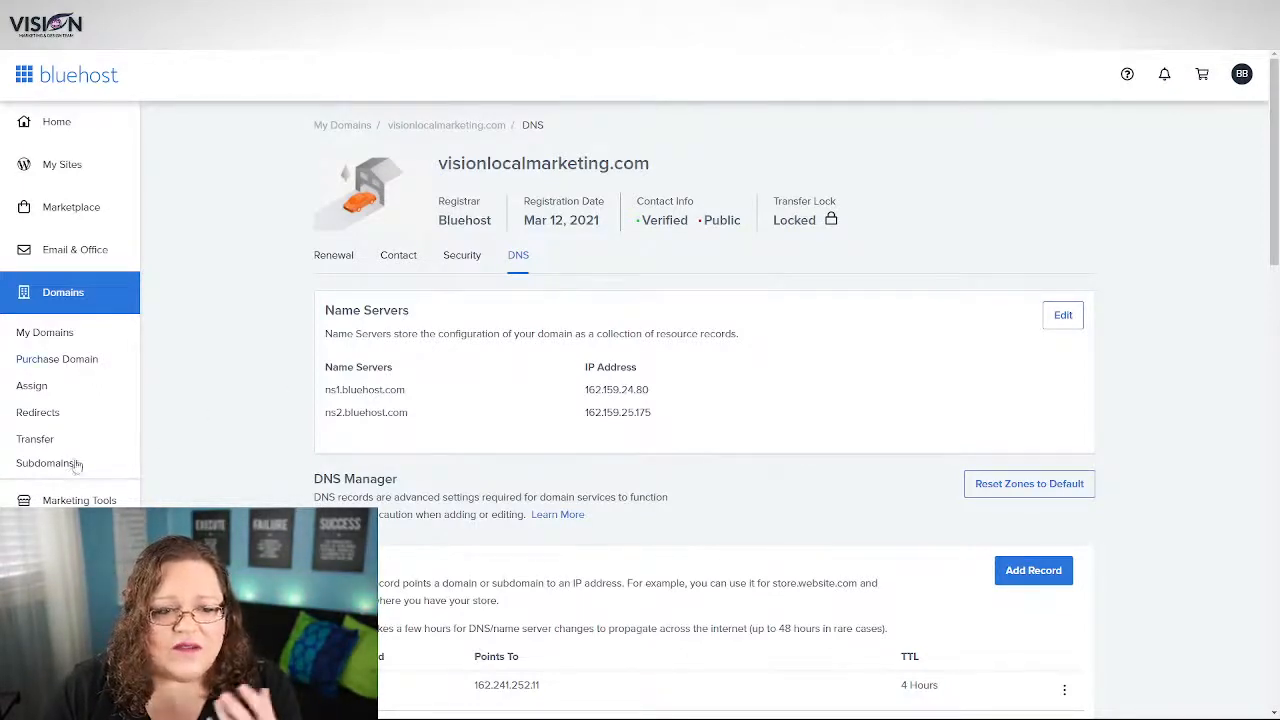
# Go to Bluehost's Email & Office page and open the fifth domain's email accounts
pyautogui.click(75, 249)
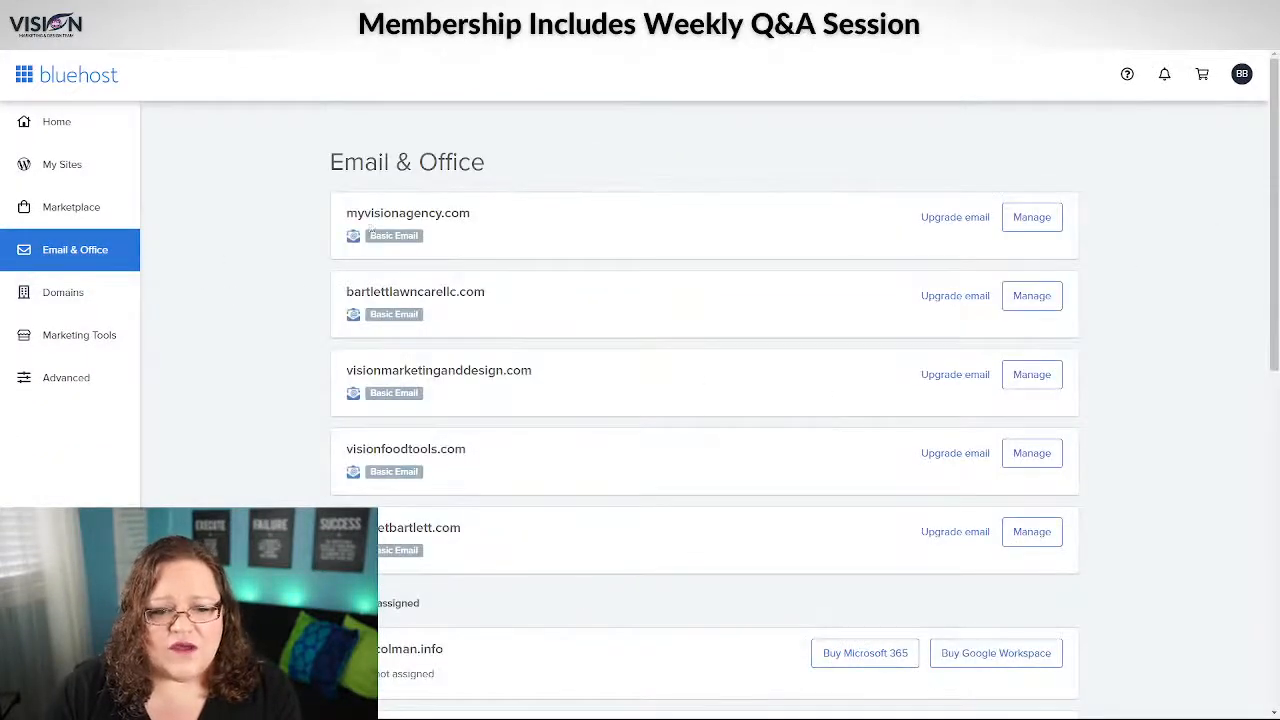
pyautogui.scroll(-2, 640, 535)
pyautogui.scroll(2, 614, 540)
pyautogui.click(1032, 531)
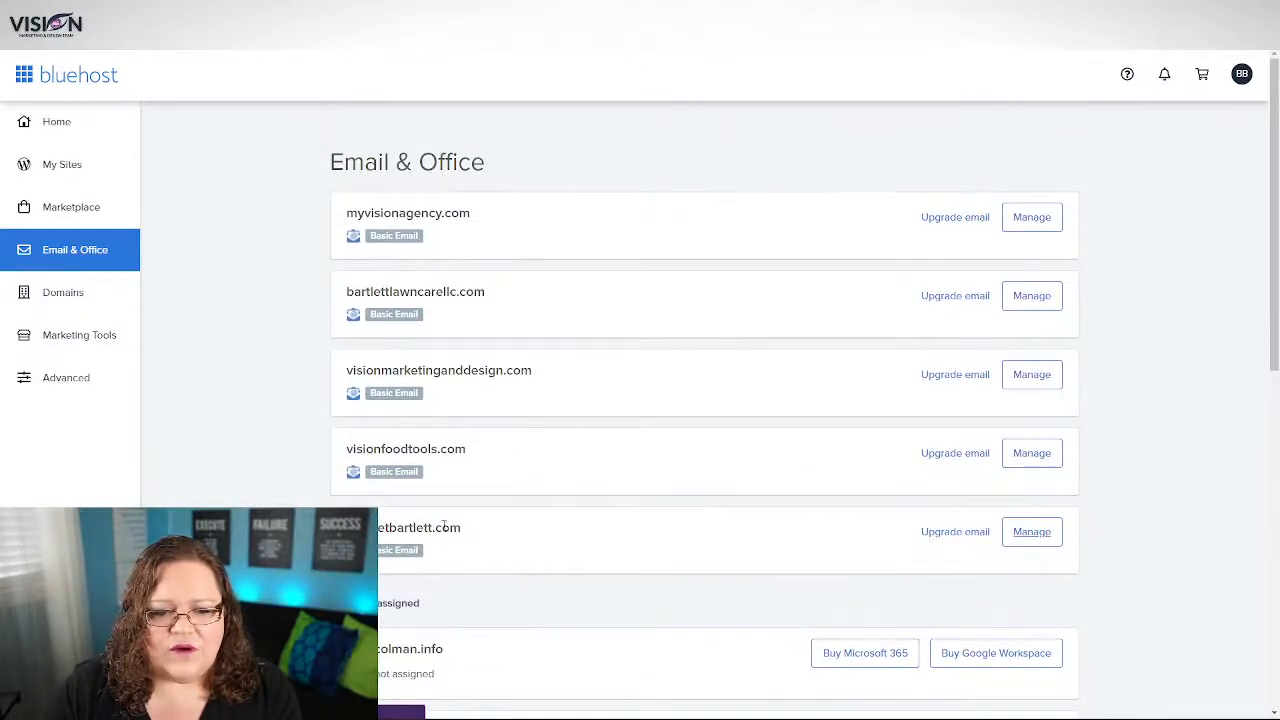
pyautogui.click(1040, 533)
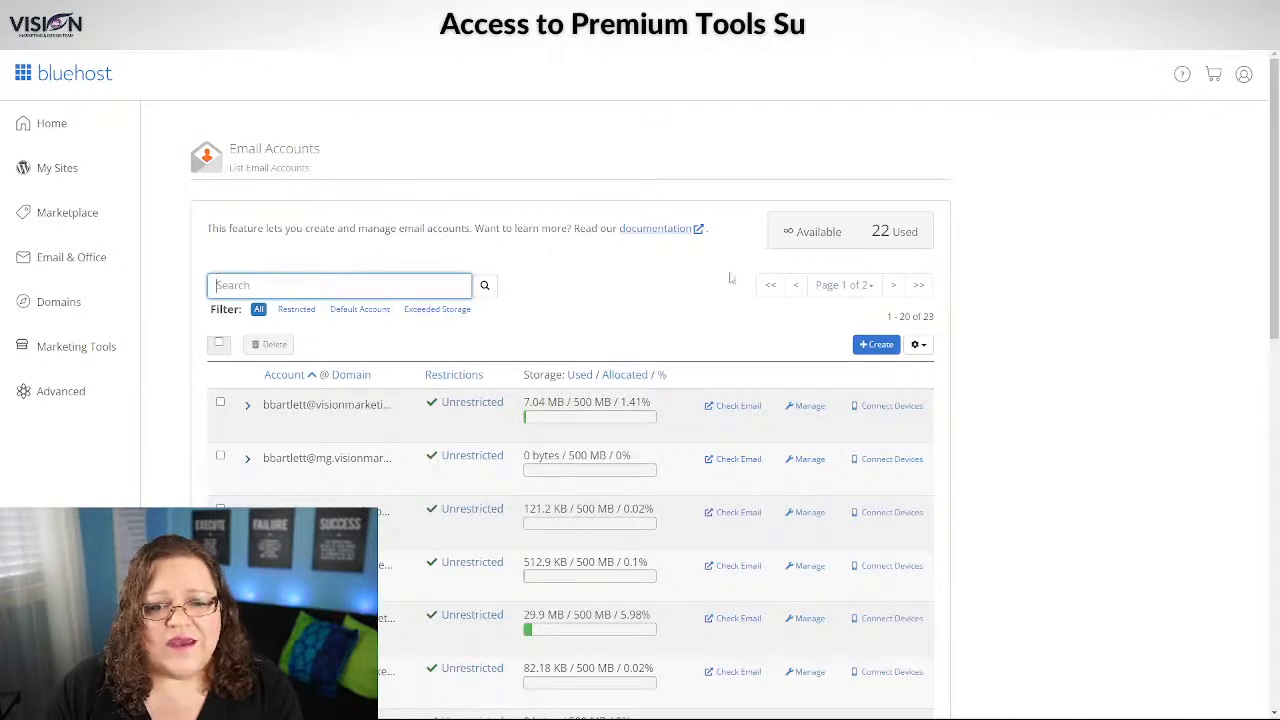
# Start creating a new email account on Bluehost's Email Accounts page
pyautogui.click(876, 346)
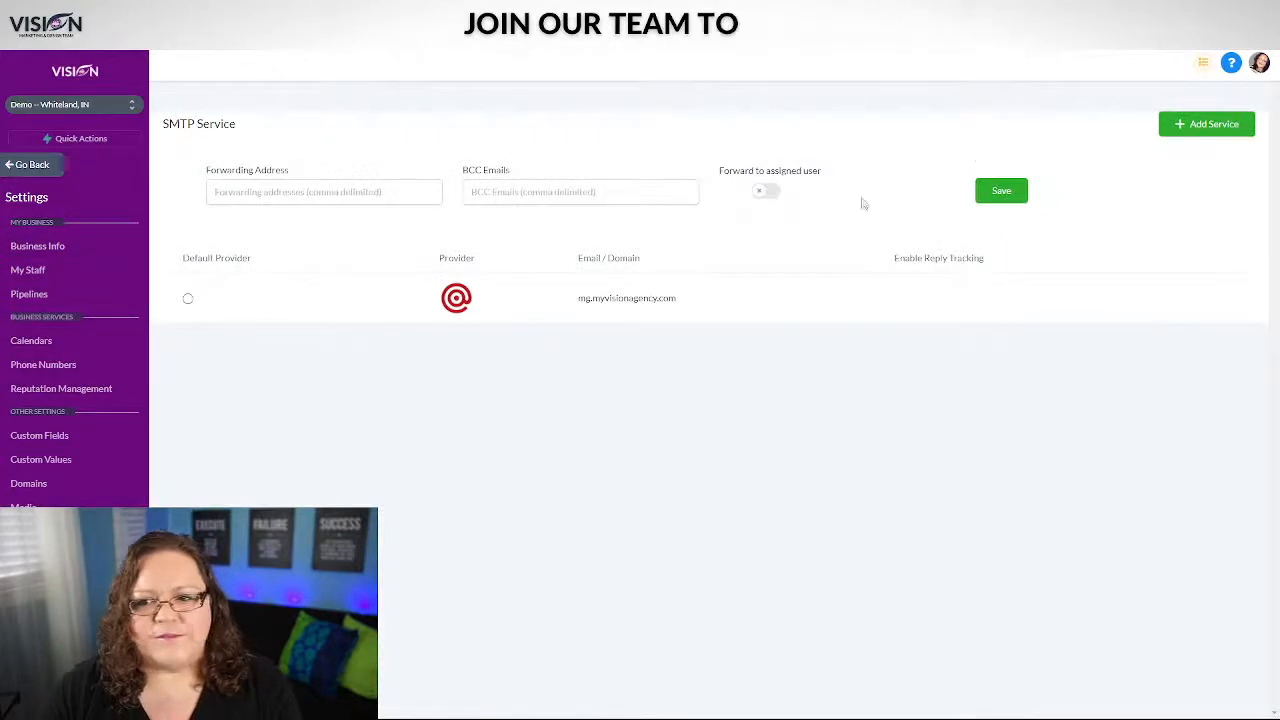
# Begin adding a custom SMTP provider in the CRM, then close that form without saving
pyautogui.click(1208, 123)
pyautogui.click(493, 170)
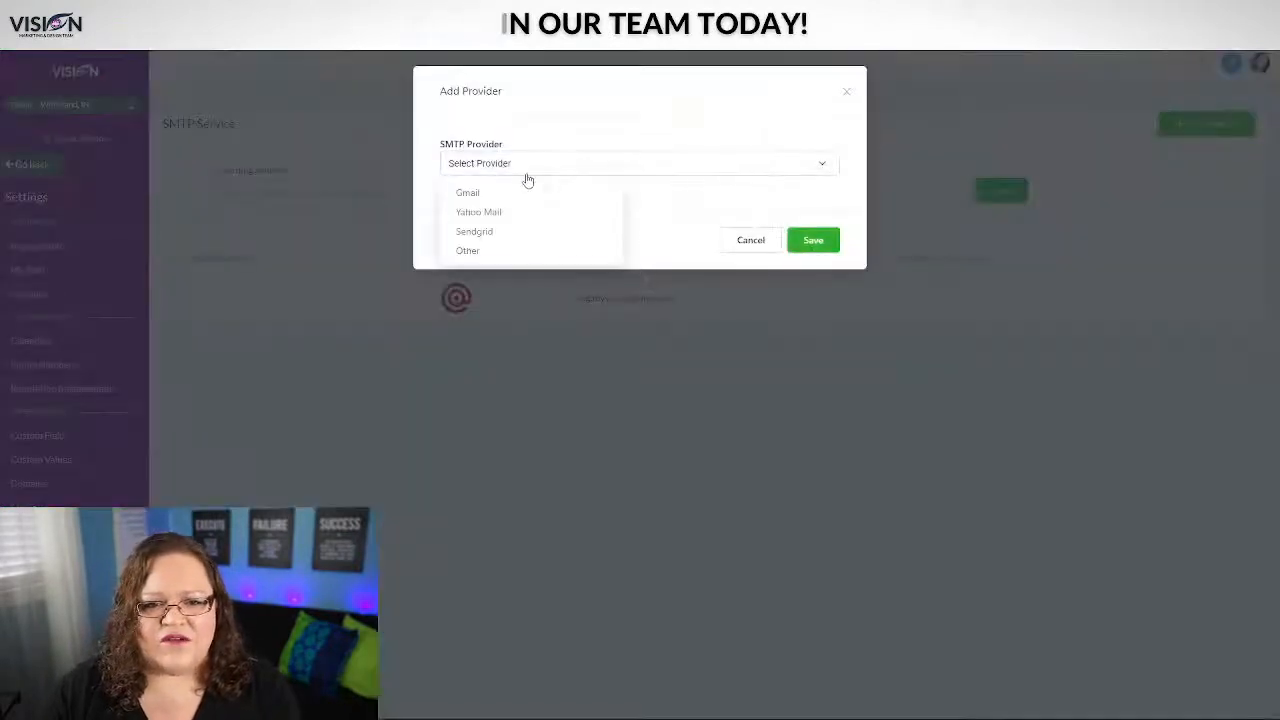
pyautogui.click(472, 251)
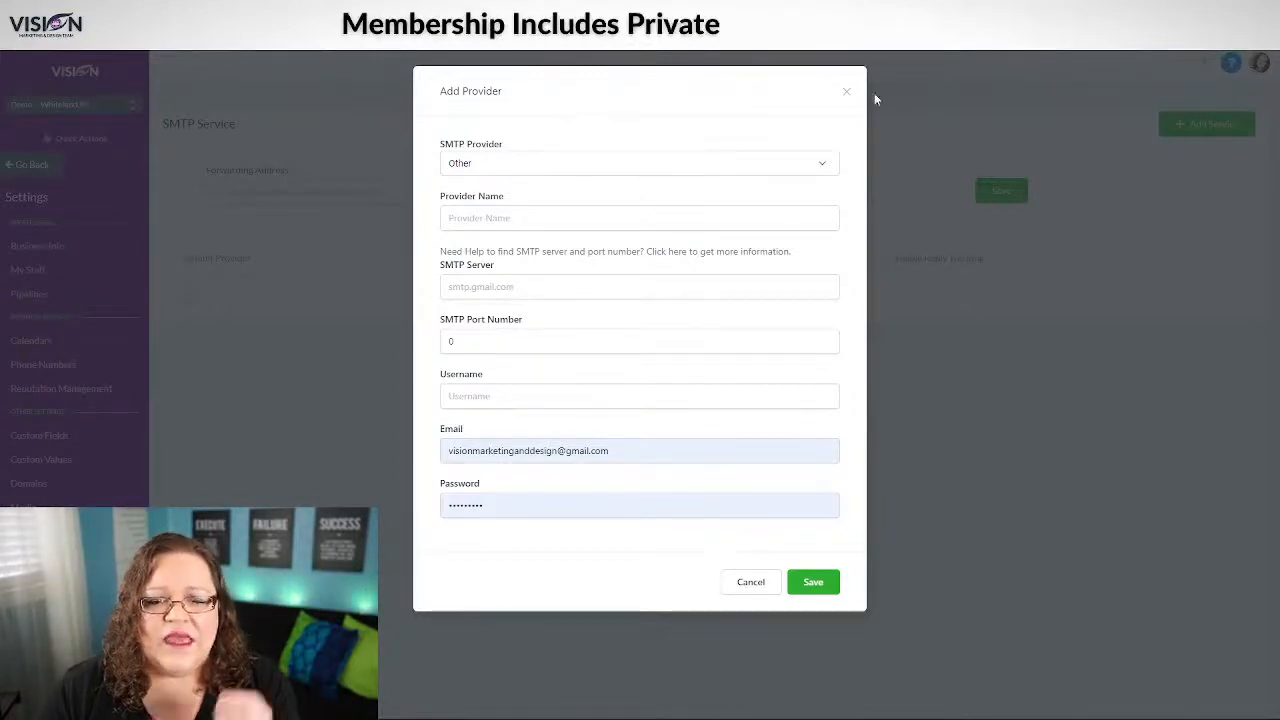
pyautogui.click(846, 91)
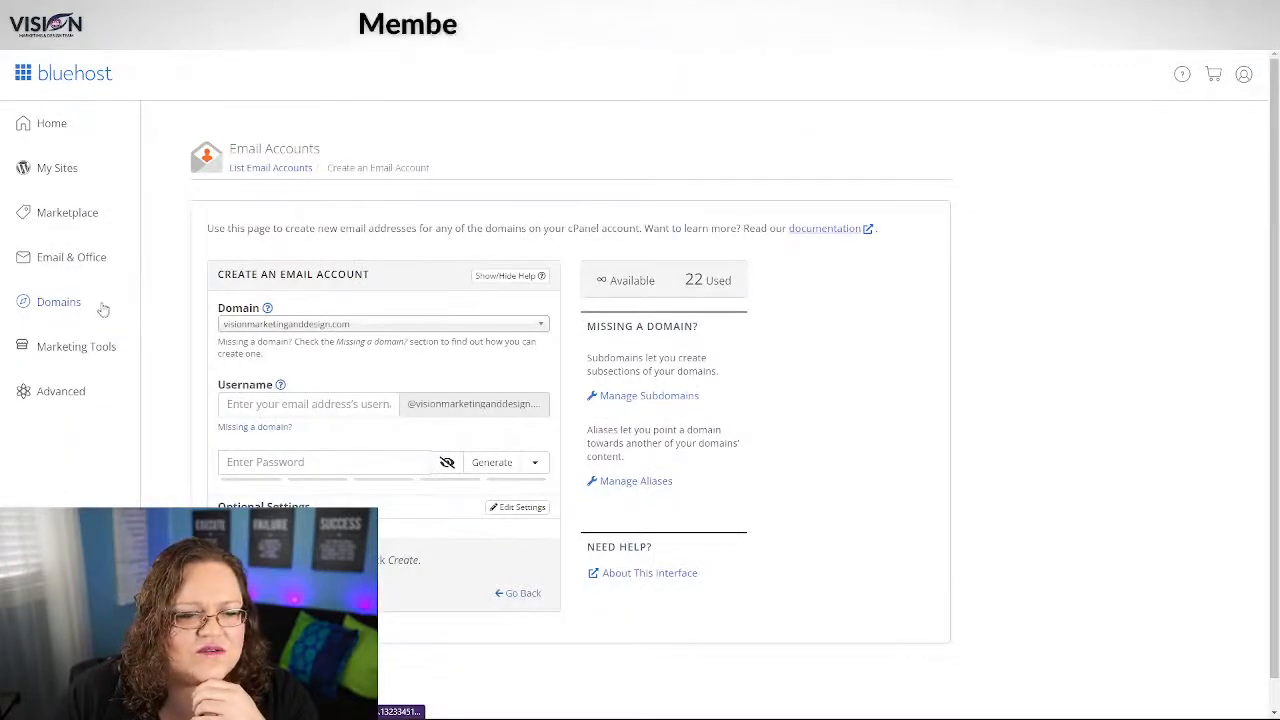
# Switch to Mailgun and select the domain name field on the Add new domain page
pyautogui.click(60, 303)
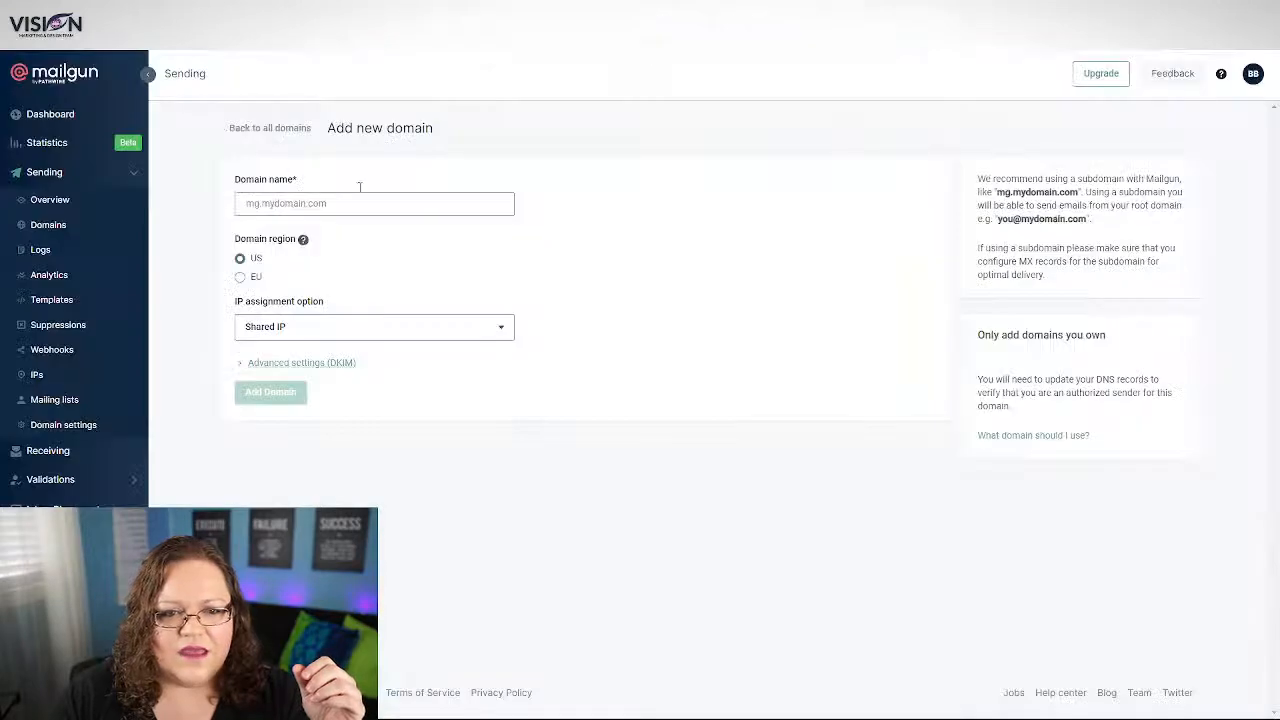
pyautogui.click(292, 203)
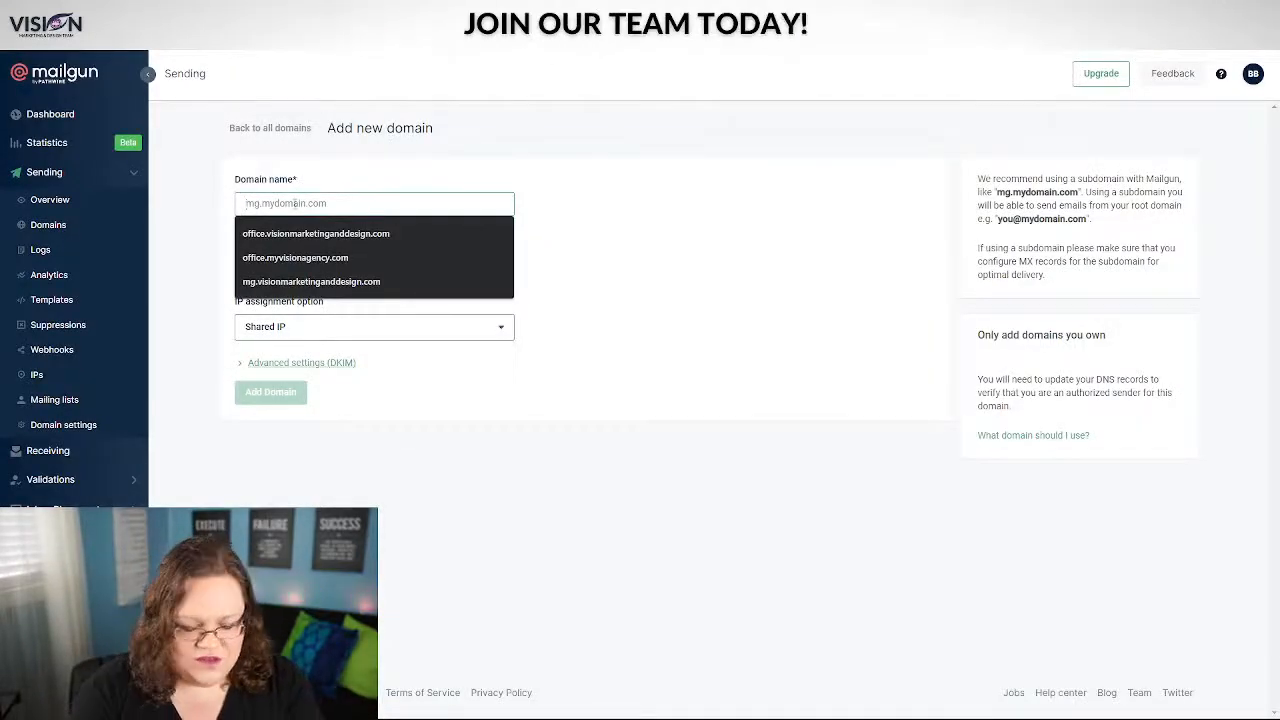
# Enter mg.bridgetbartlett.com as the new domain name and view the IP assignment options
pyautogui.write('mg')
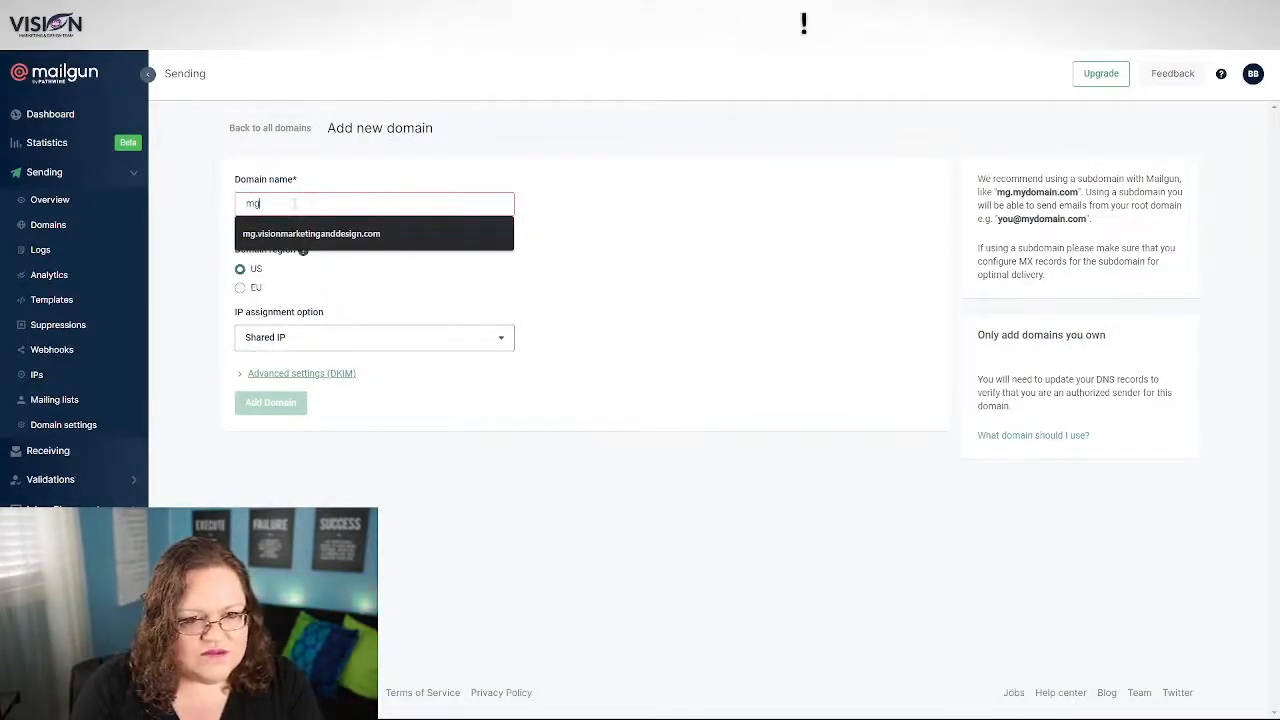
pyautogui.write('.brid')
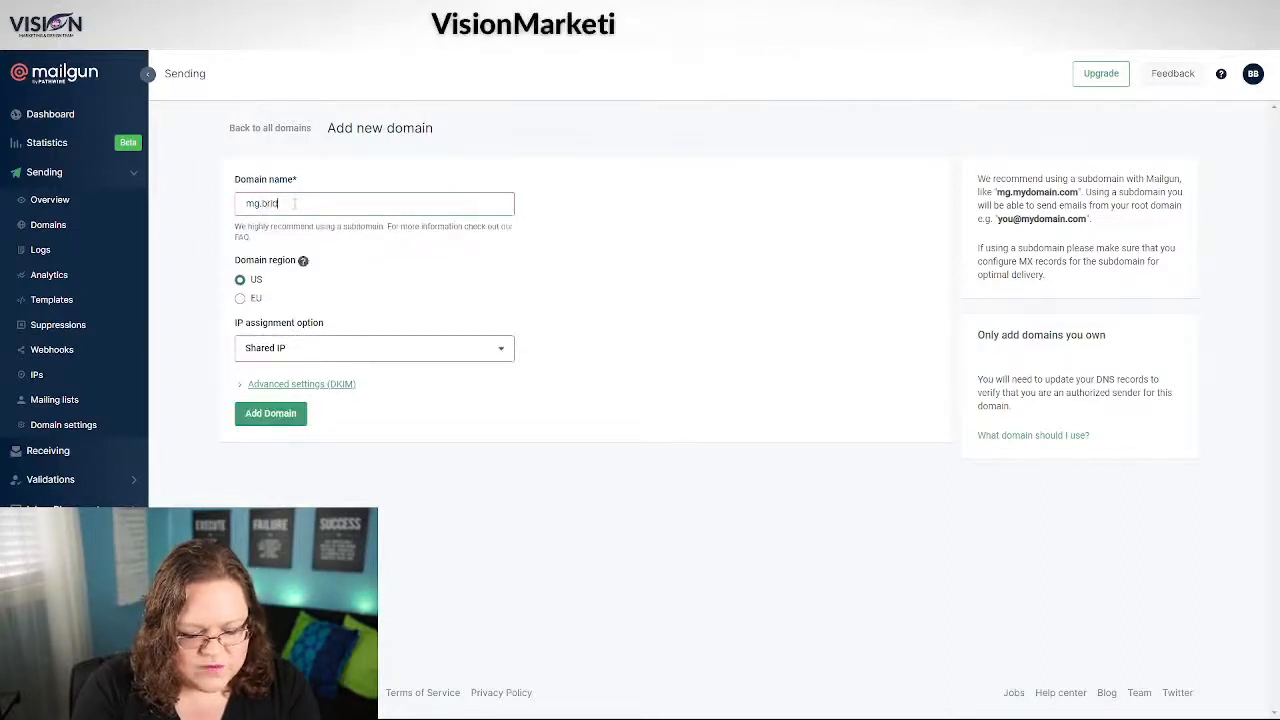
pyautogui.write('getbartlett.com')
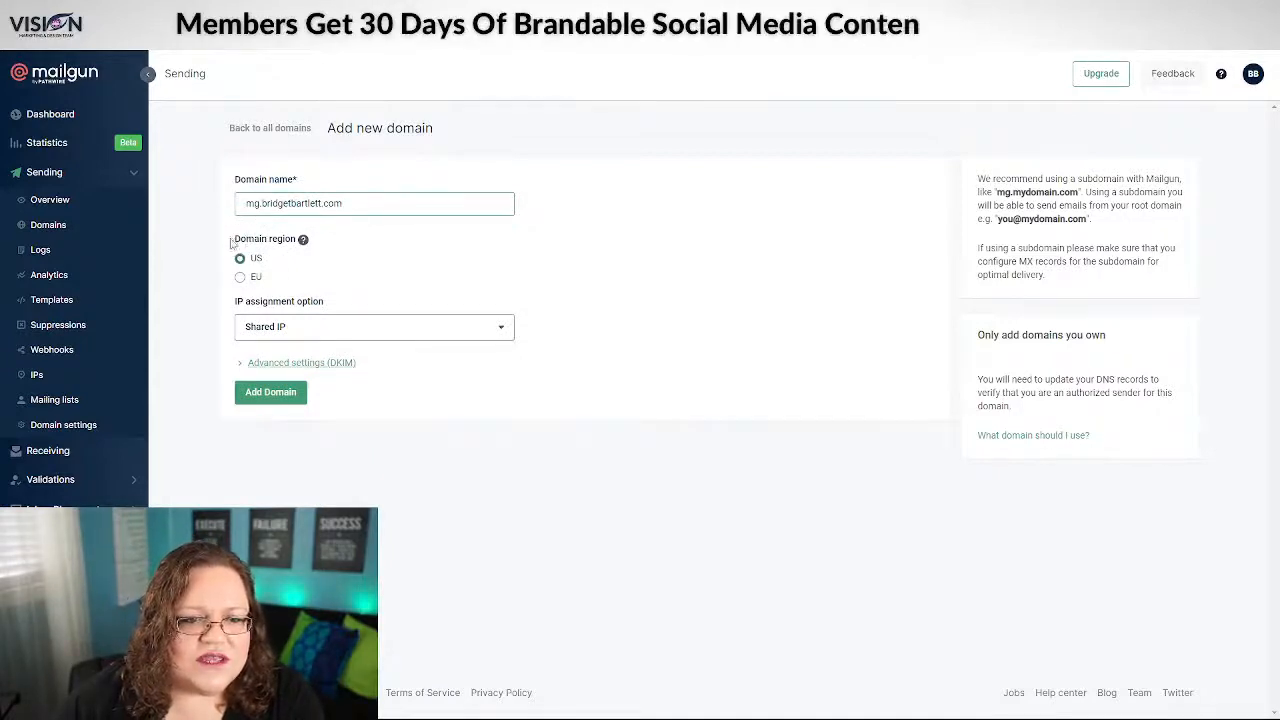
pyautogui.click(265, 329)
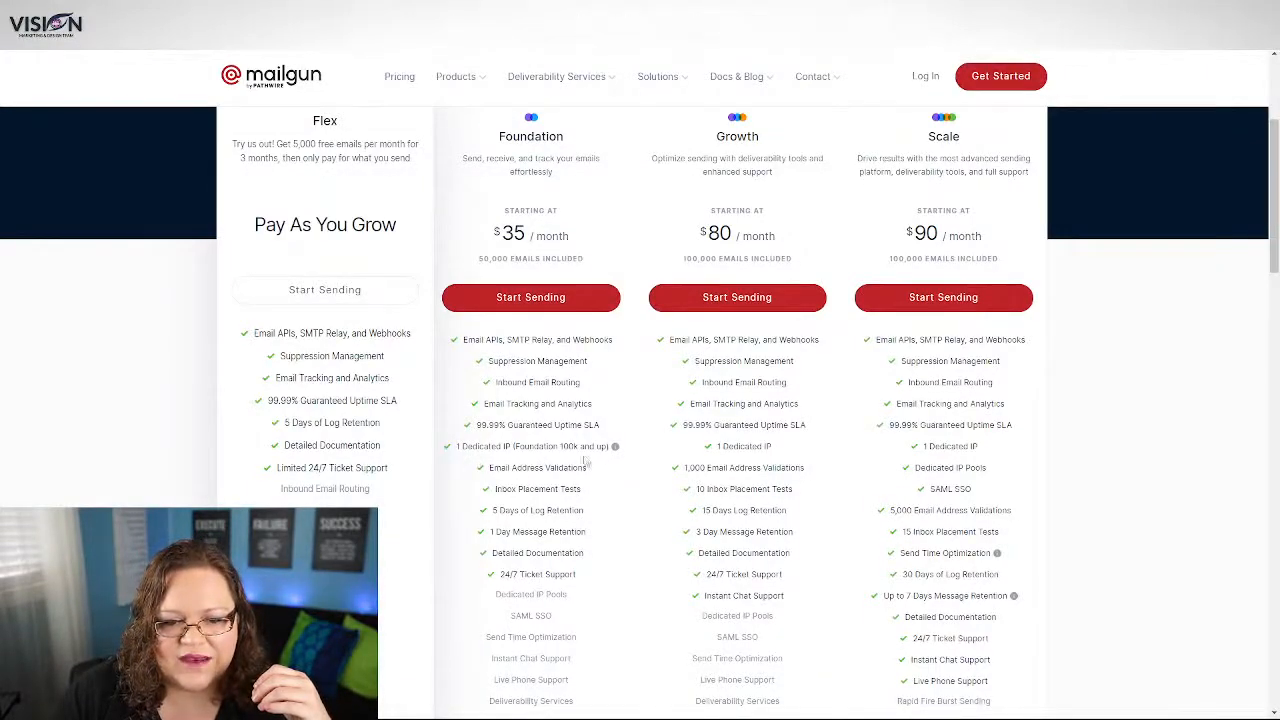
pyautogui.moveTo(515, 455); pyautogui.dragTo(589, 458)
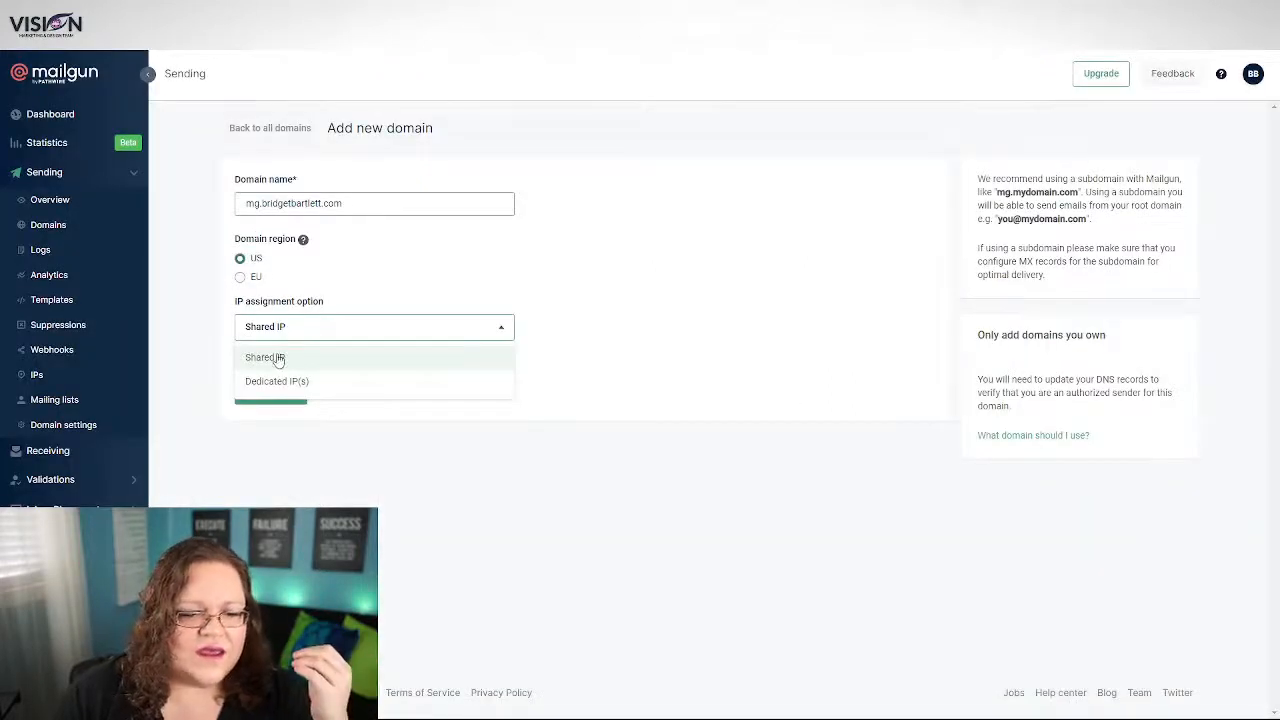
# Keep Shared IP and add the mg.bridgetbartlett.com sending domain
pyautogui.click(363, 359)
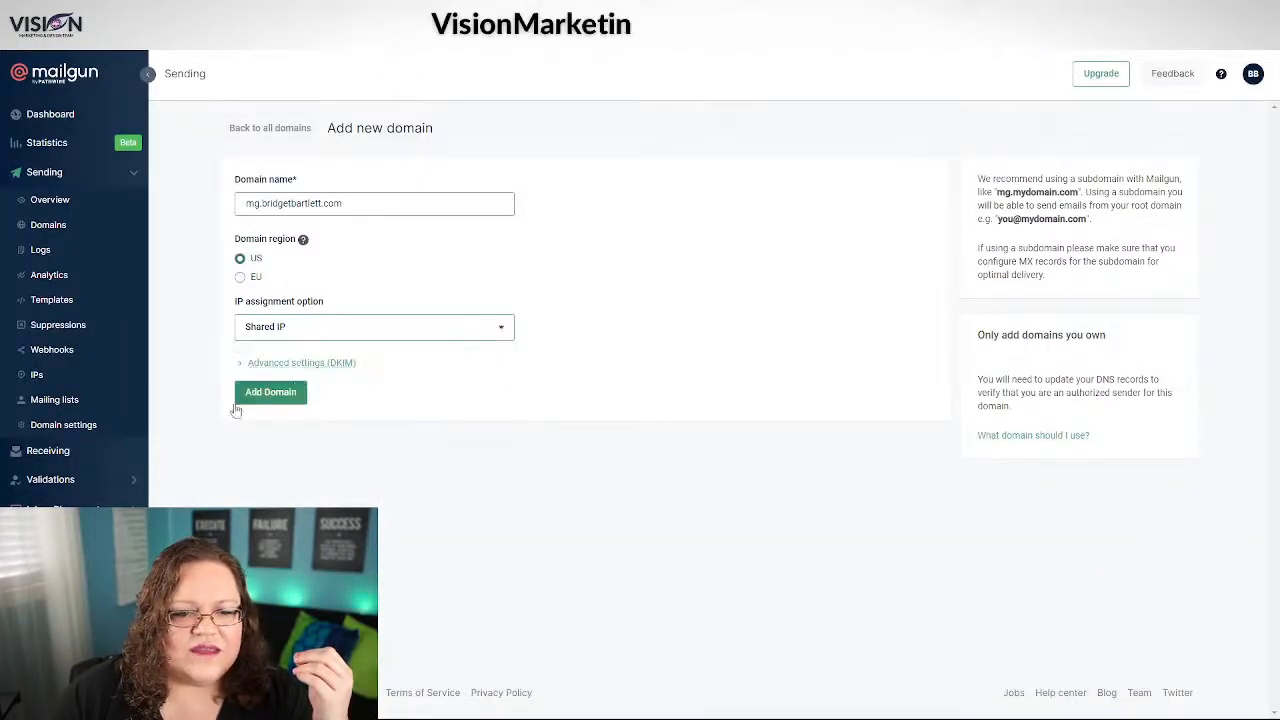
pyautogui.click(287, 394)
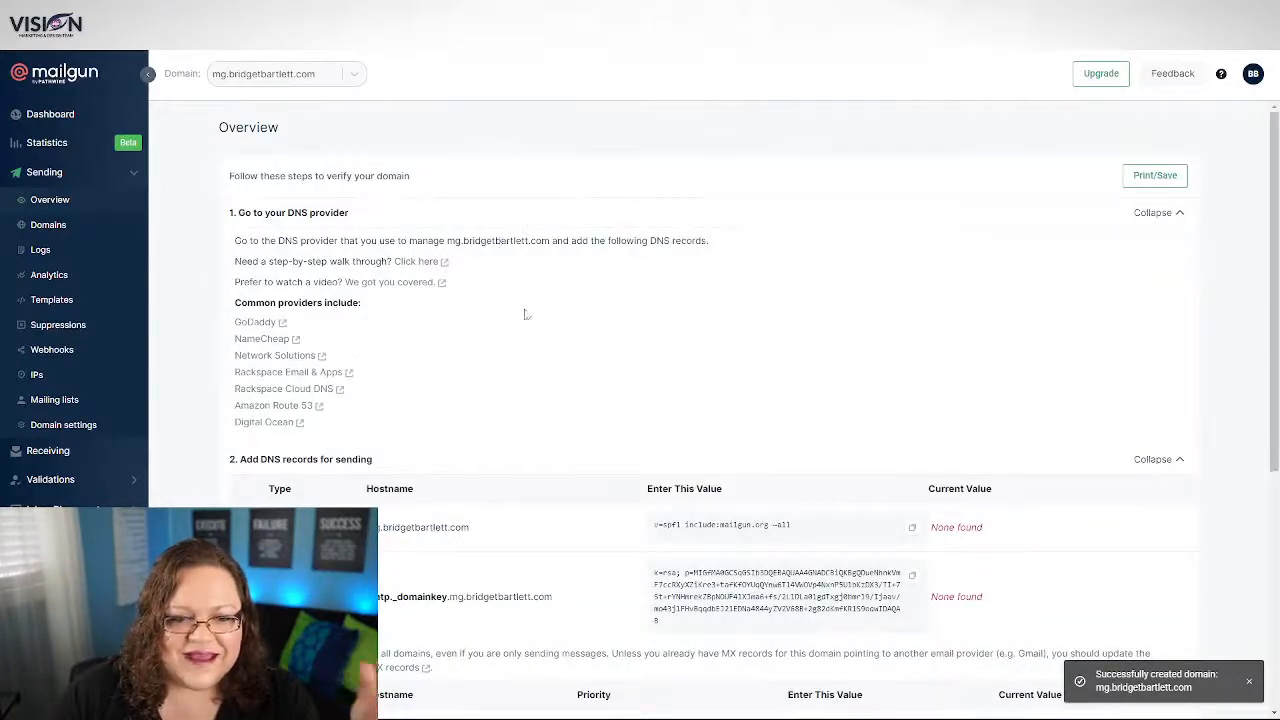
# Scroll through the TXT, MX and tracking DNS records listed for mg.bridgetbartlett.com
pyautogui.scroll(-3, 565, 312)
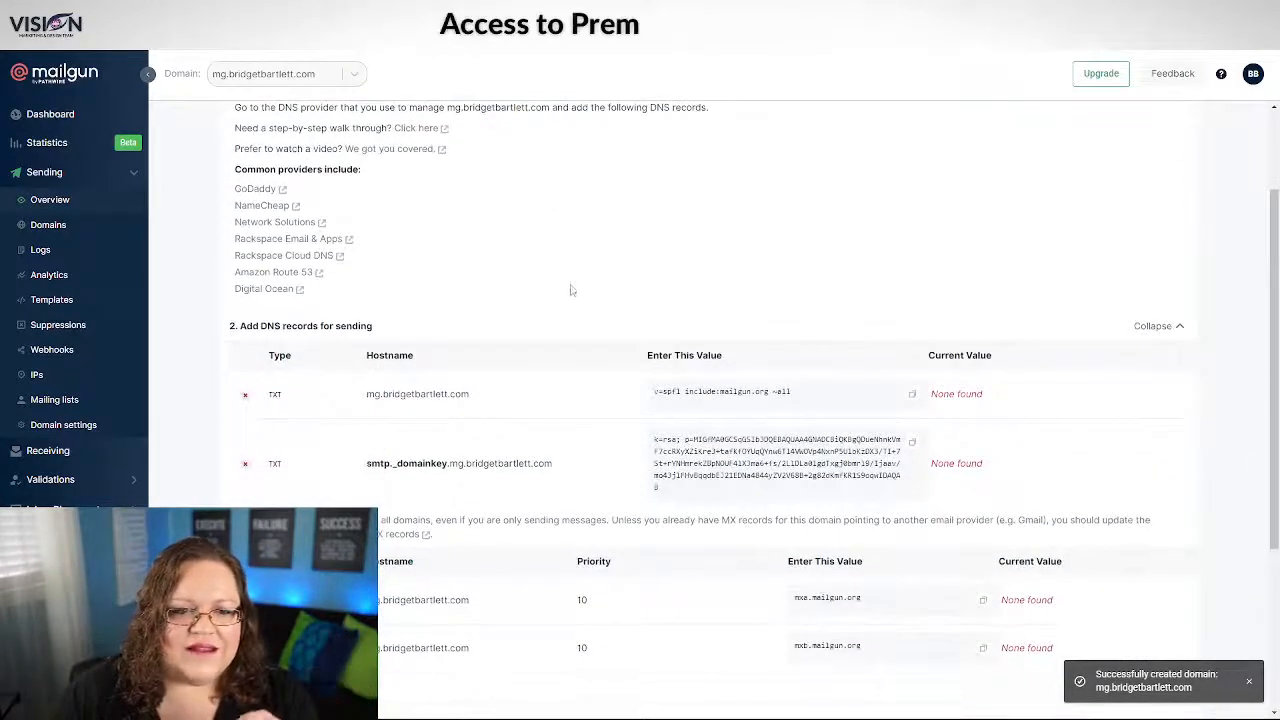
pyautogui.scroll(-5, 570, 290)
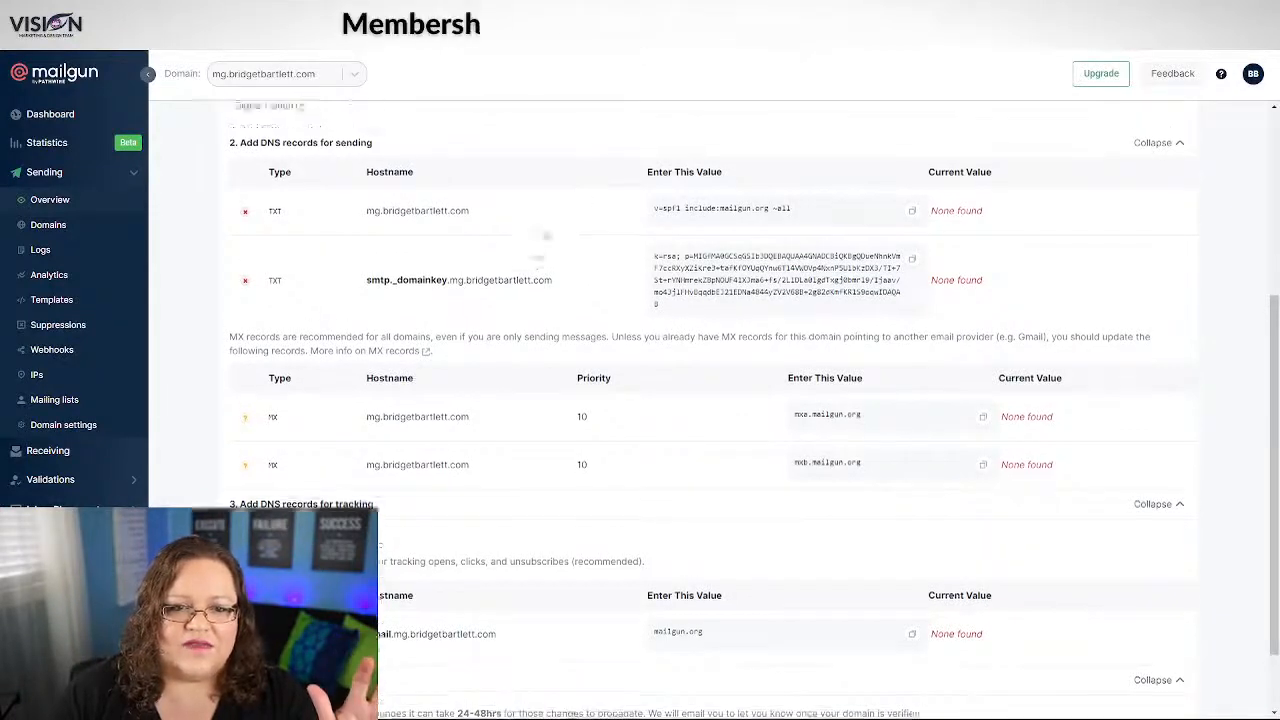
pyautogui.scroll(4, 700, 400)
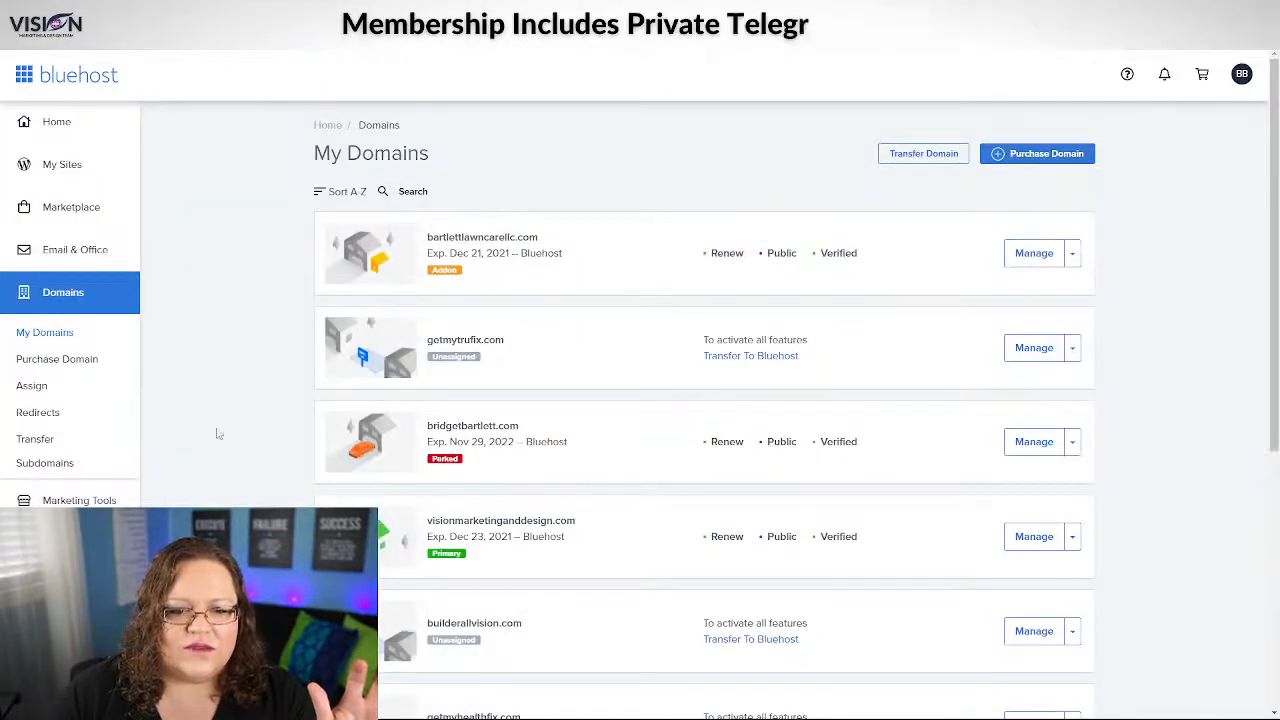
# Open the DNS records page for bridgetbartlett.com in Bluehost, then go back to Mailgun's record list
pyautogui.scroll(-3, 220, 440)
pyautogui.click(1033, 309)
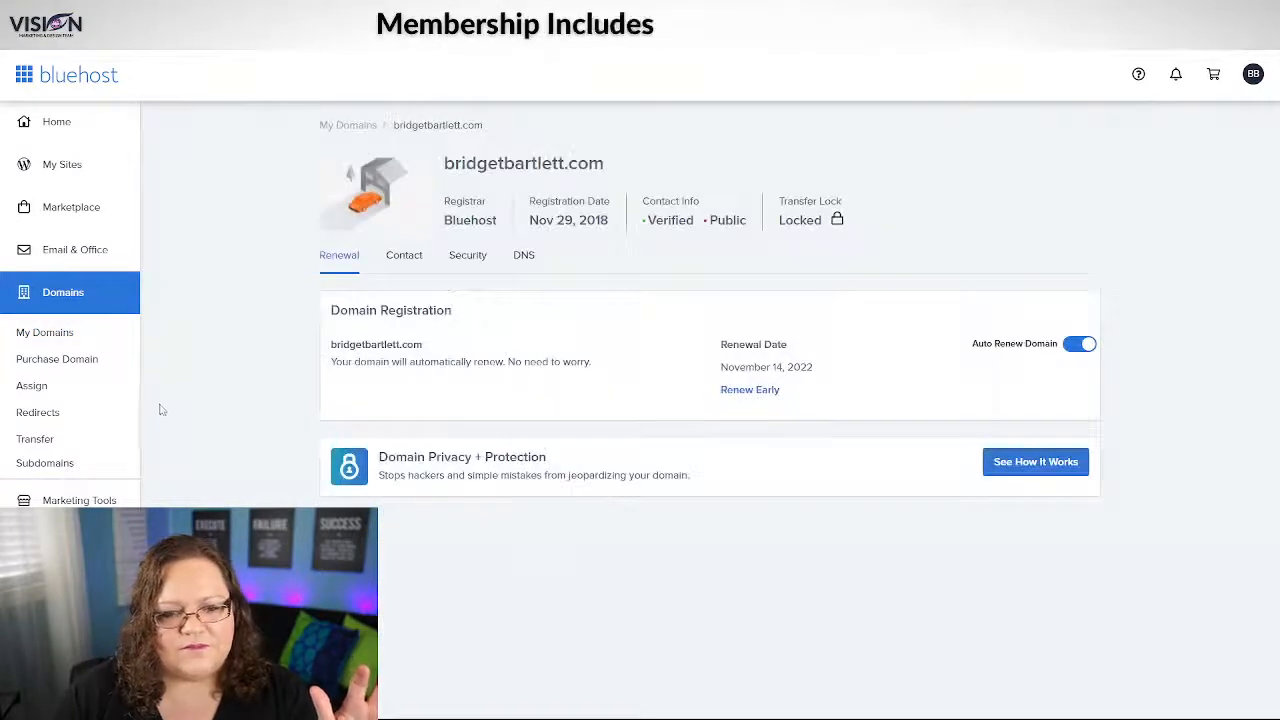
pyautogui.click(520, 256)
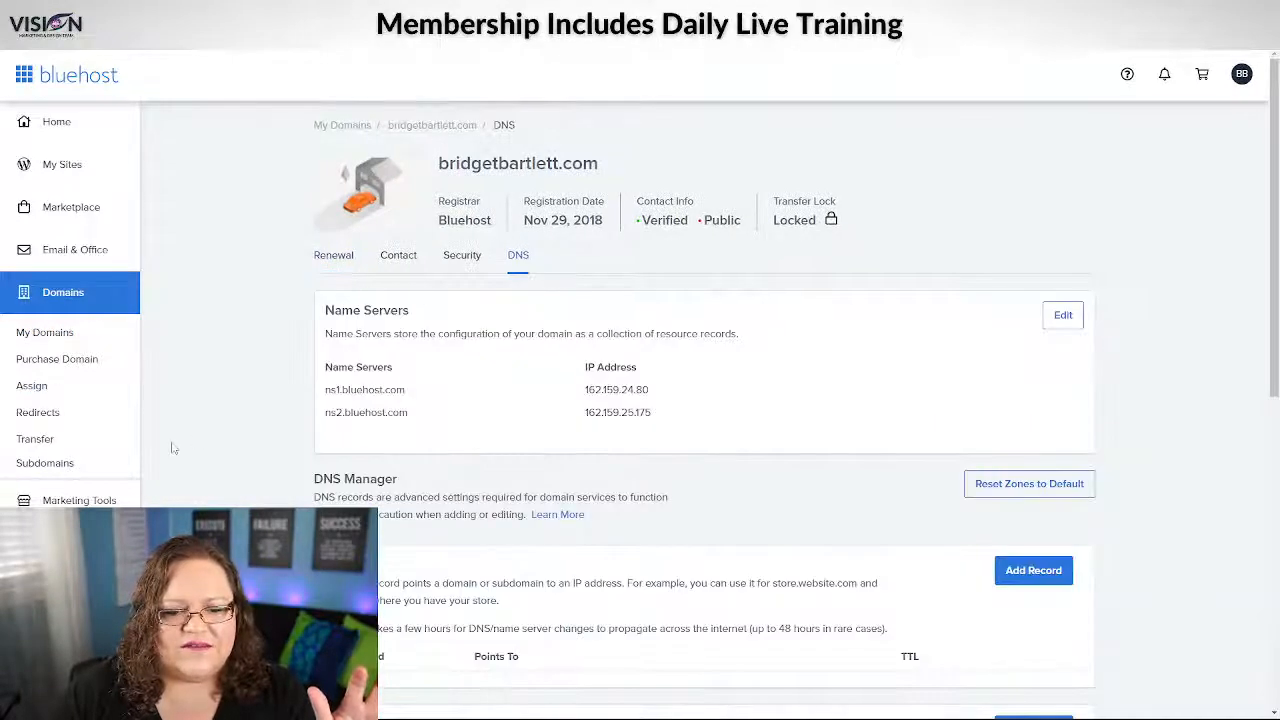
pyautogui.scroll(-3, 172, 448)
pyautogui.scroll(3, 172, 446)
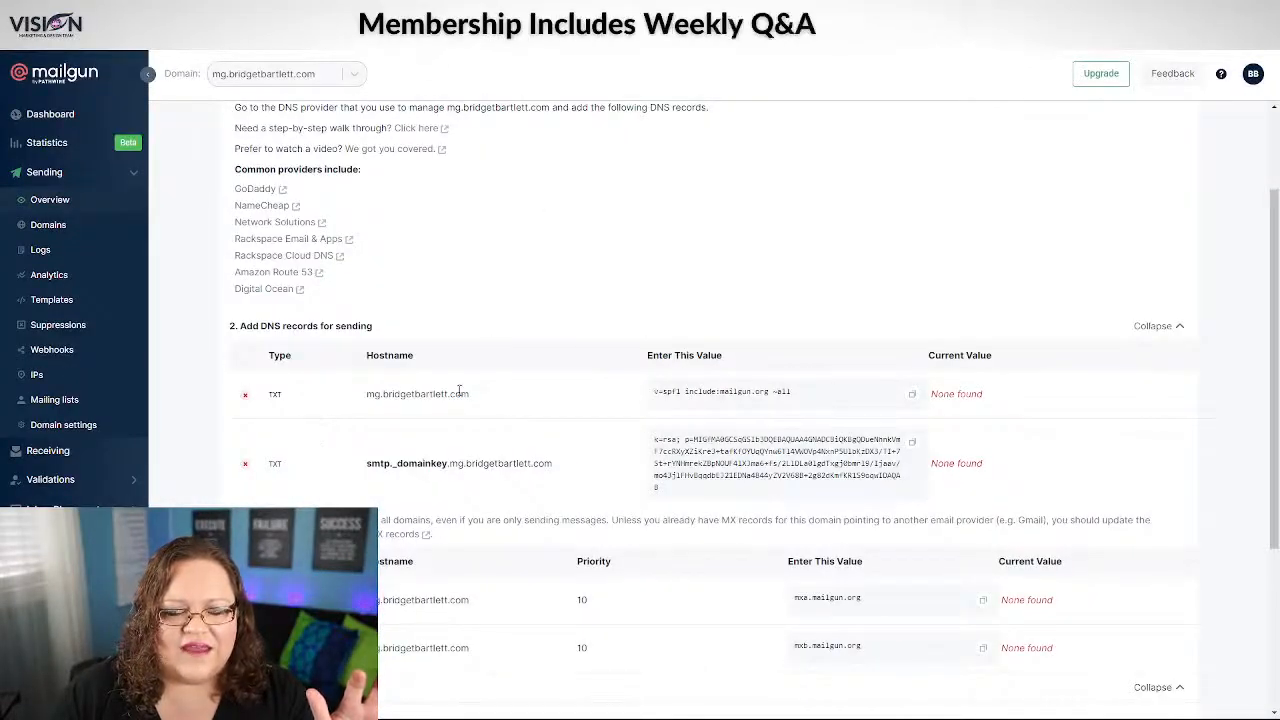
# Select the hostname mg.bridgetbartlett.com in Mailgun's first TXT (SPF) row
pyautogui.scroll(2, 500, 408)
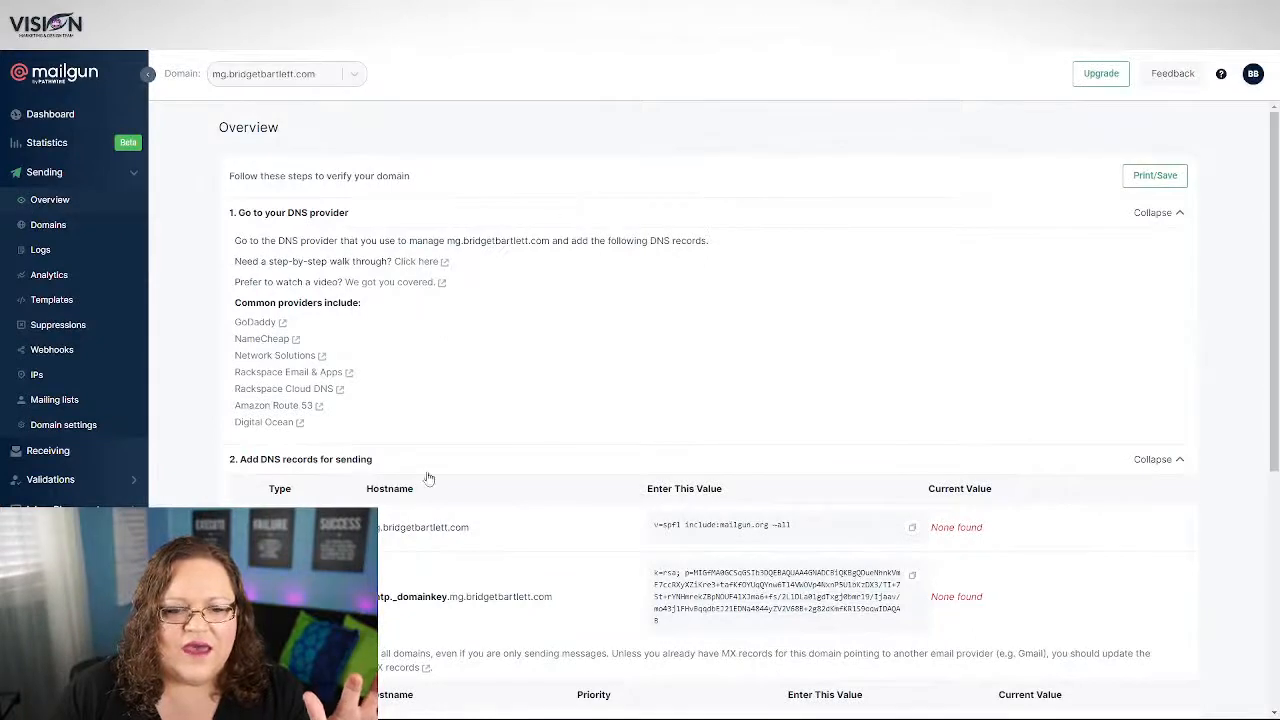
pyautogui.scroll(-2, 470, 549)
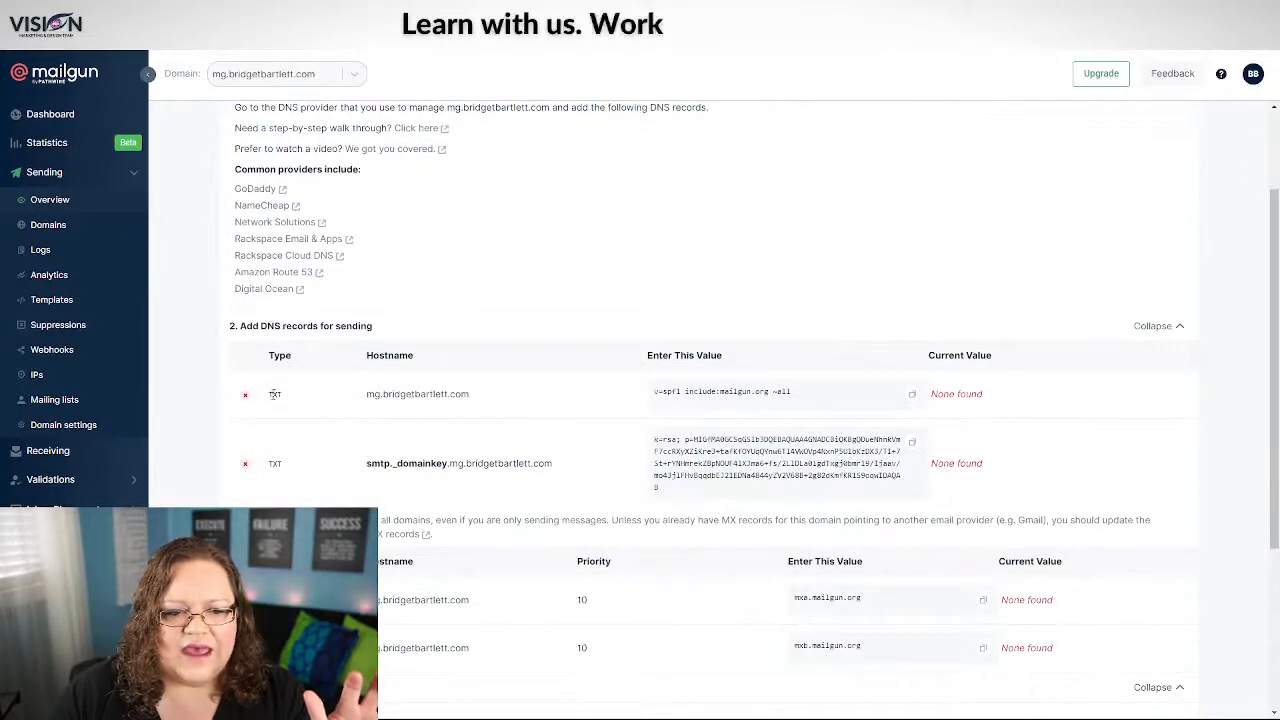
pyautogui.doubleClick(380, 395)
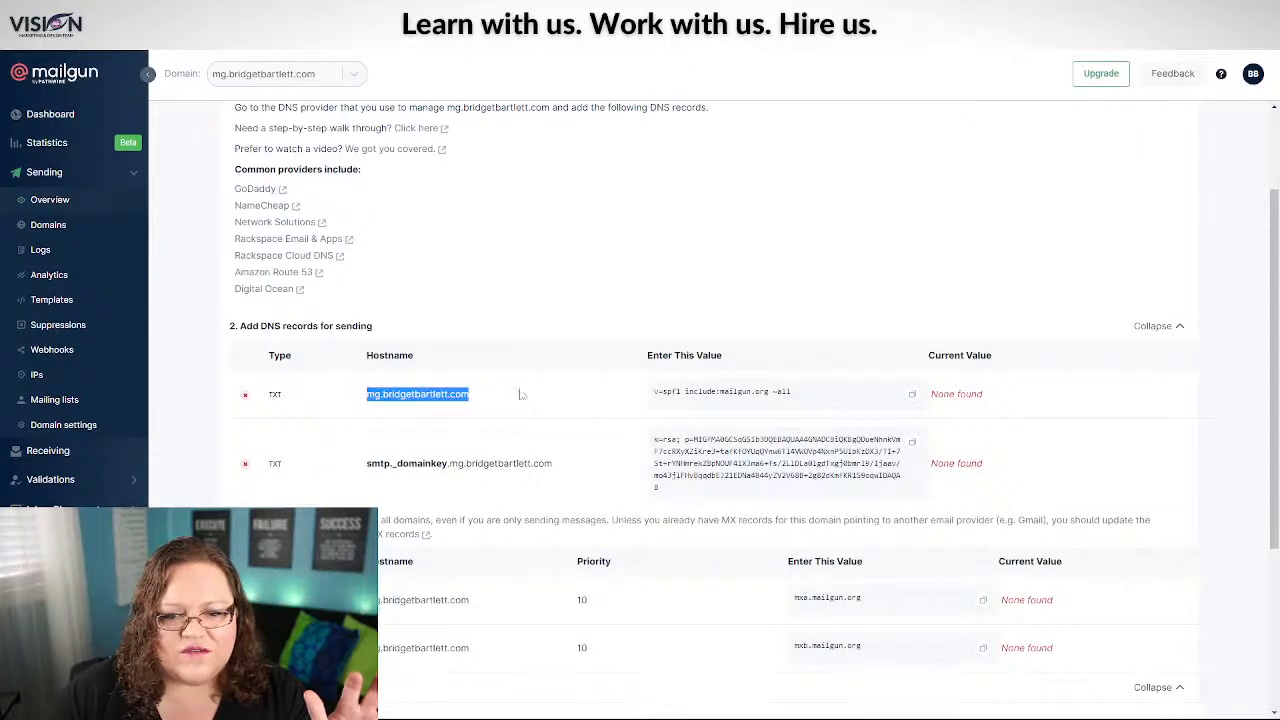
# Start a new Bluehost TXT record with host mg.bridgetbartlett.com copied from Mailgun
pyautogui.click(914, 397)
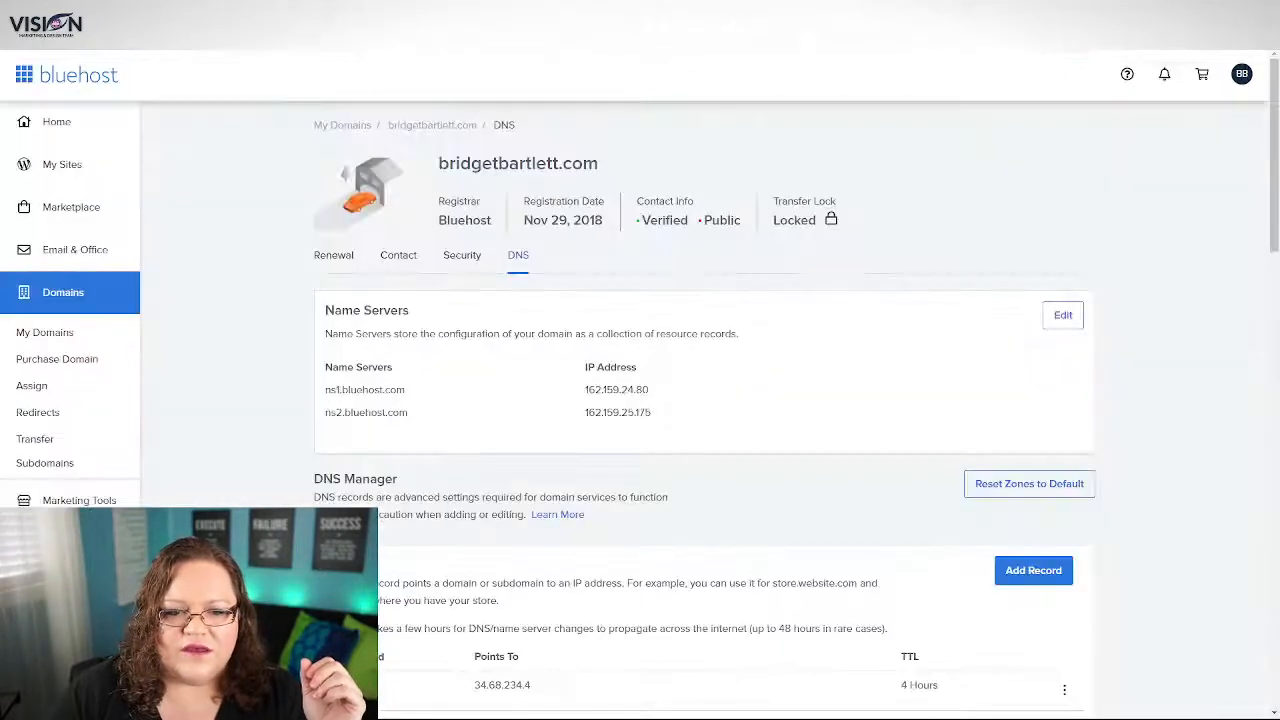
pyautogui.scroll(-15, 677, 413)
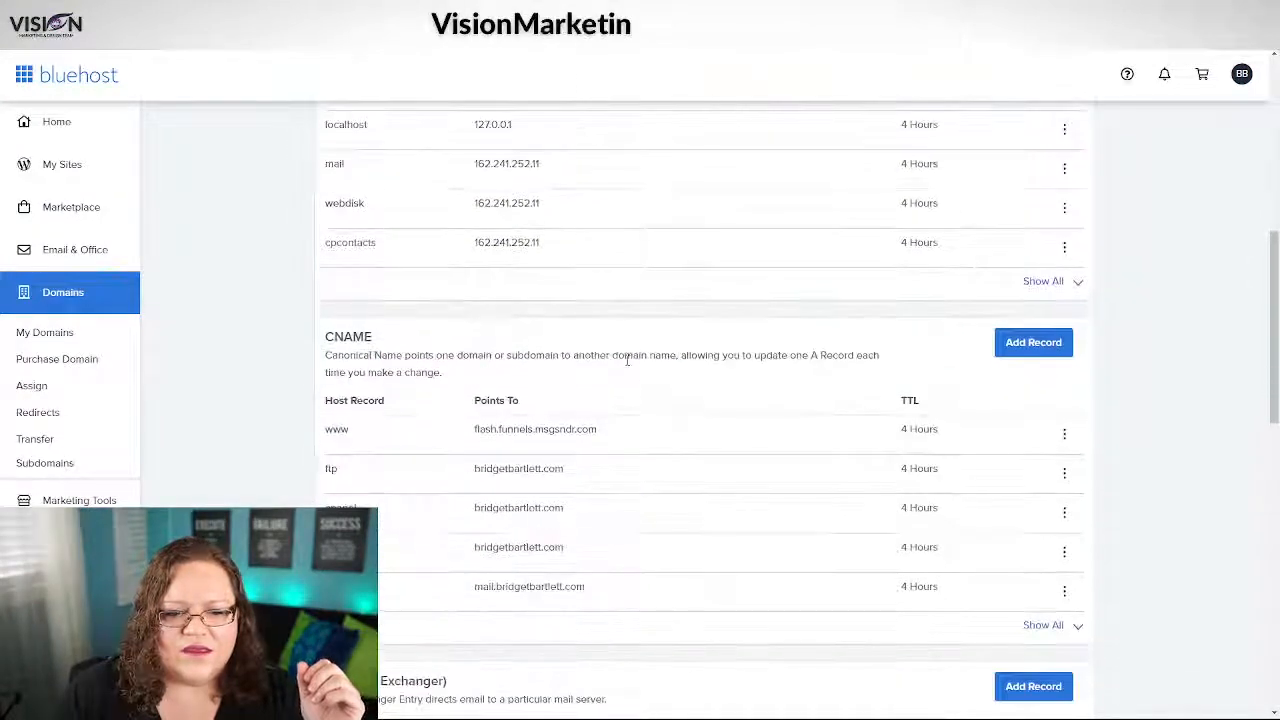
pyautogui.scroll(-5, 718, 365)
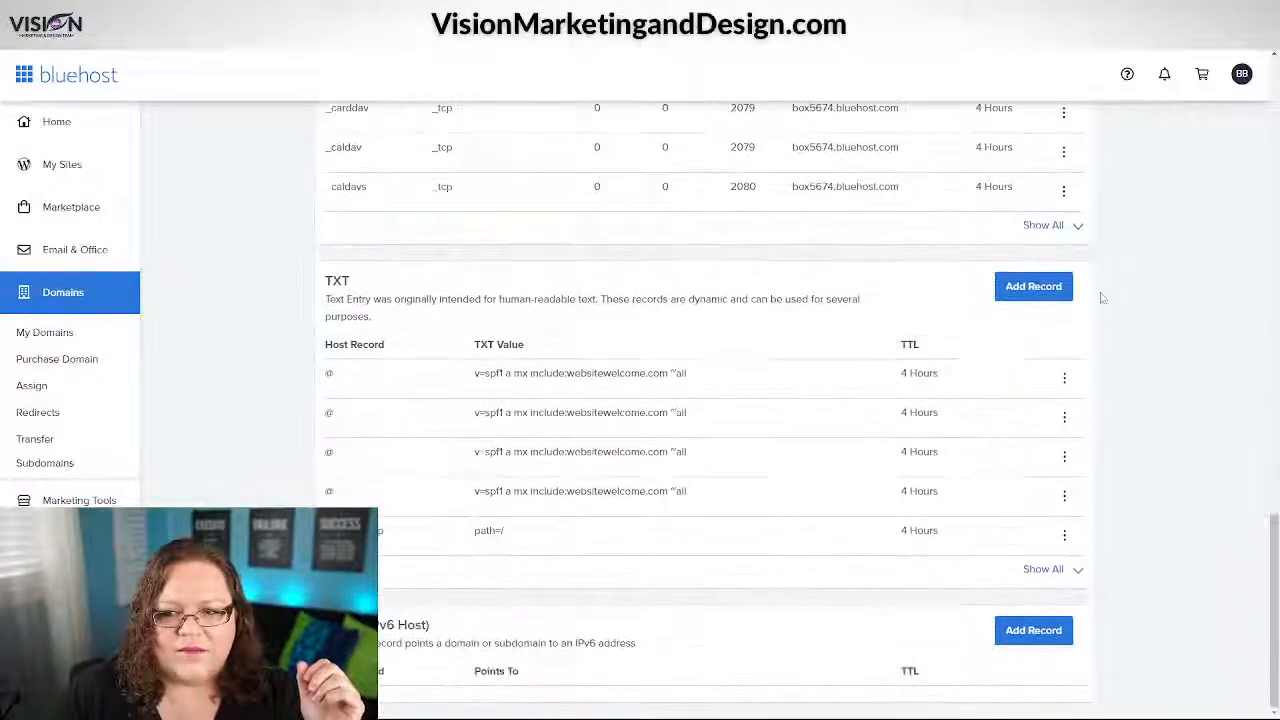
pyautogui.click(1030, 290)
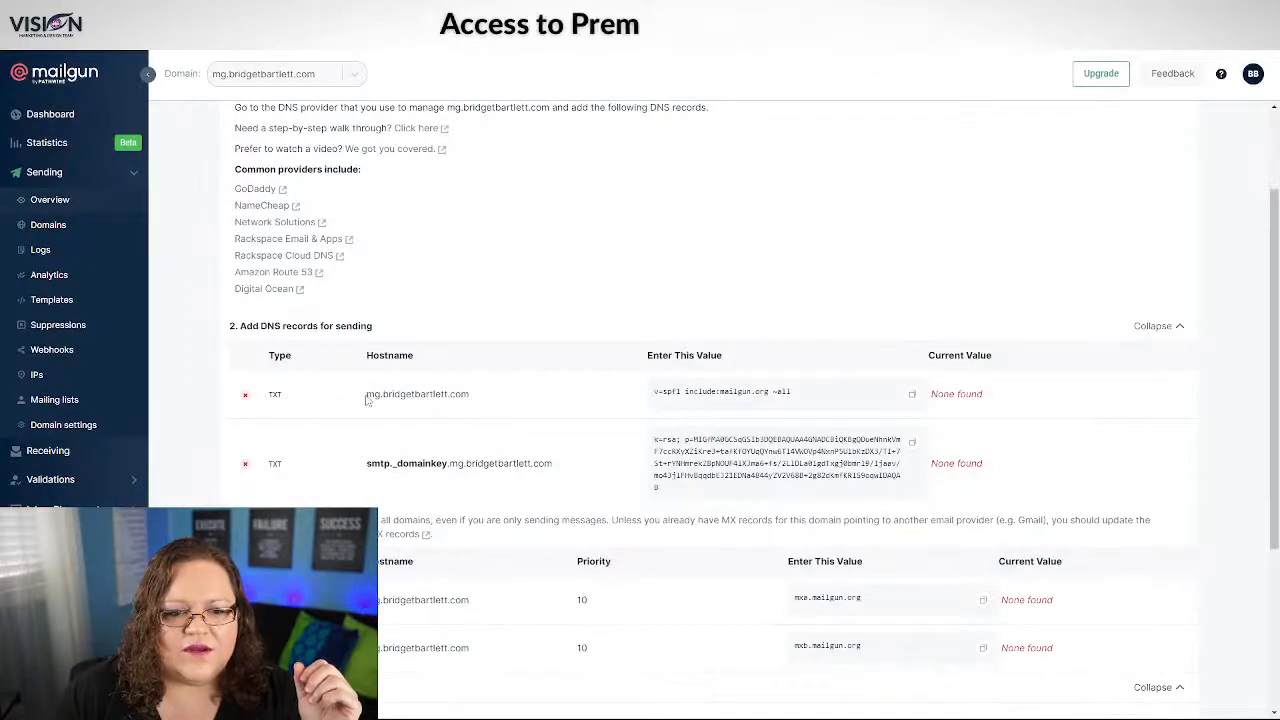
pyautogui.moveTo(411, 393); pyautogui.dragTo(476, 395)
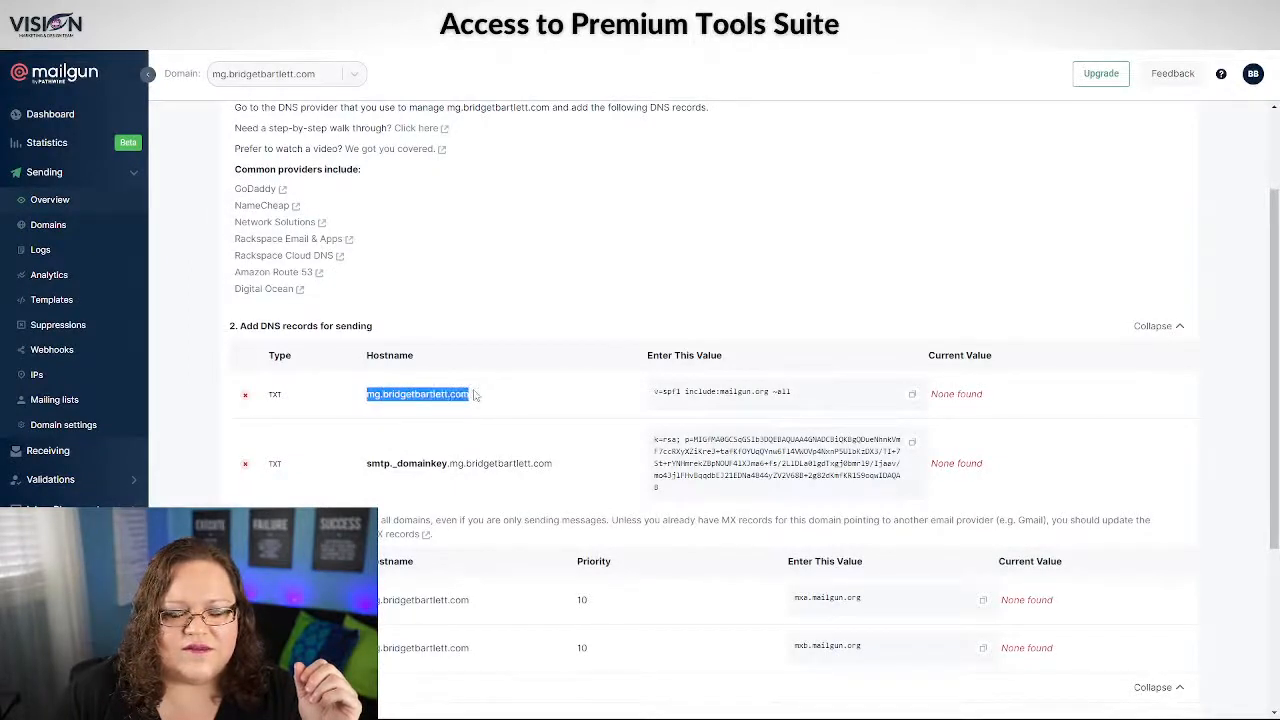
pyautogui.rightClick(452, 396)
pyautogui.click(460, 405)
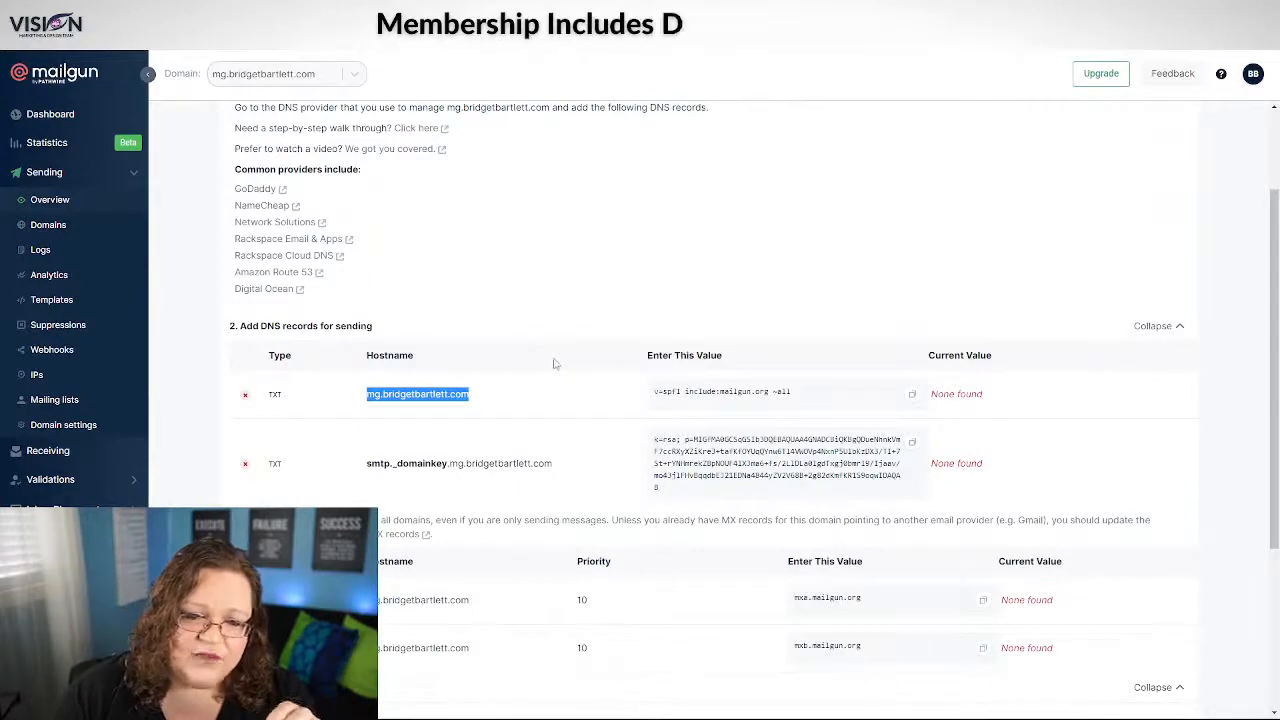
pyautogui.hotkey('alt', 'Tab')
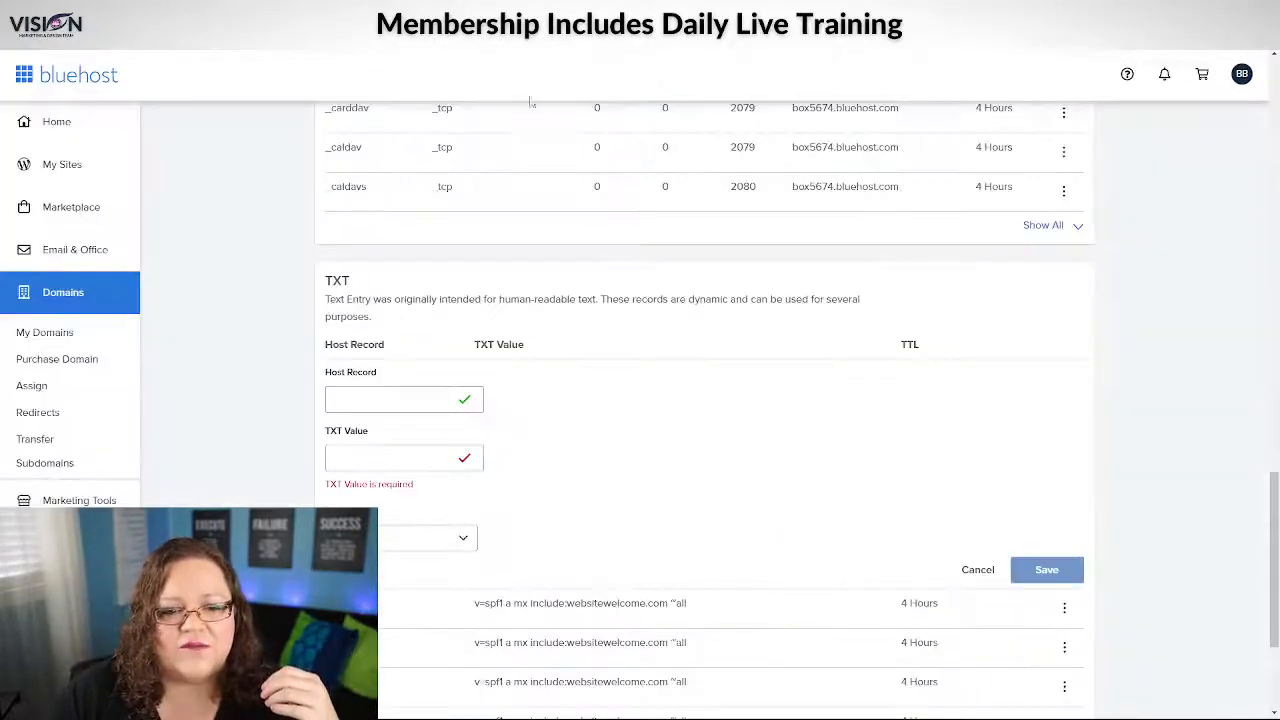
pyautogui.click(365, 401)
pyautogui.hotkey('ctrl', 'v')
# Enter the SPF value v=spf1 include:mailgun.org ~all, choose the shortest TTL, and save
pyautogui.hotkey('alt', 'Tab')
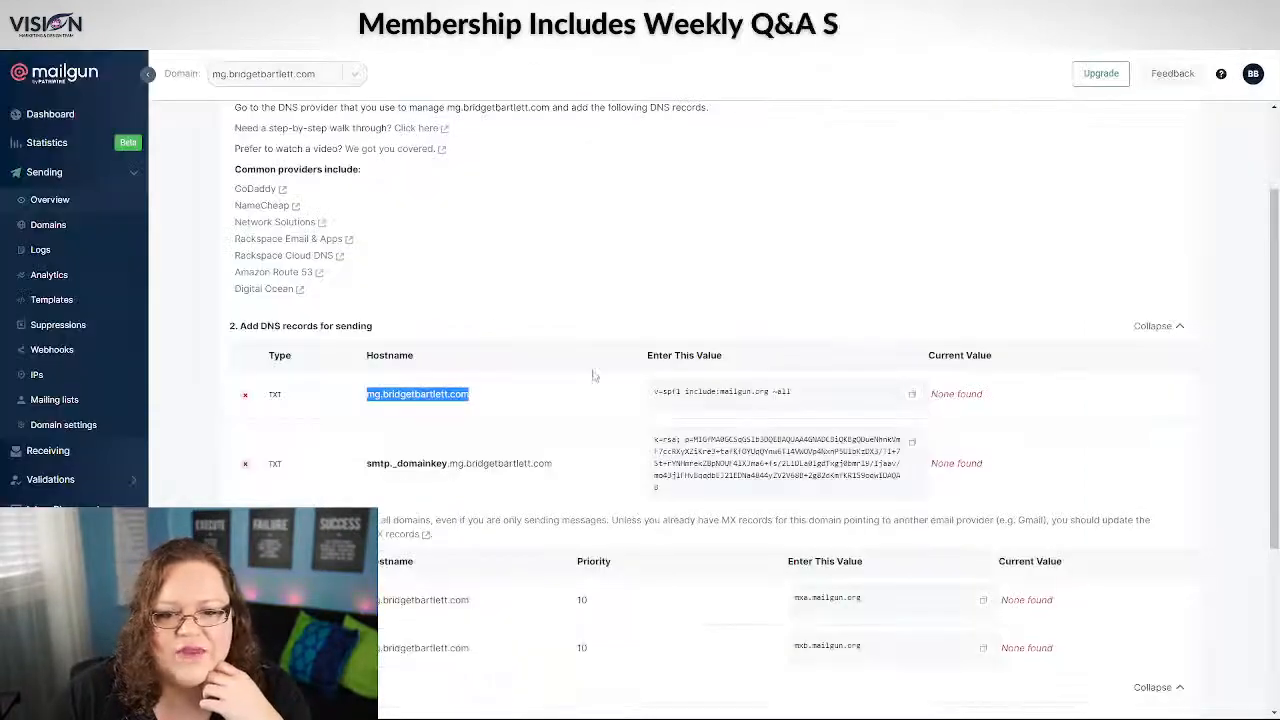
pyautogui.click(912, 394)
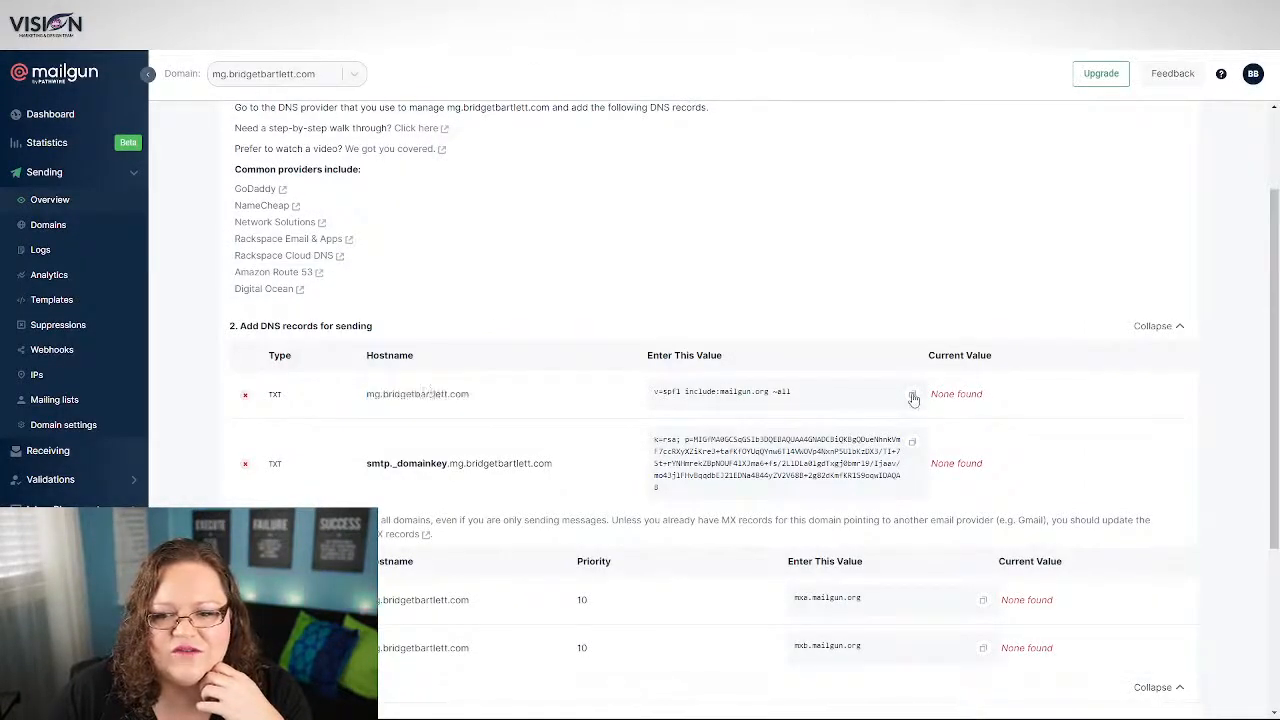
pyautogui.hotkey('alt', 'Tab')
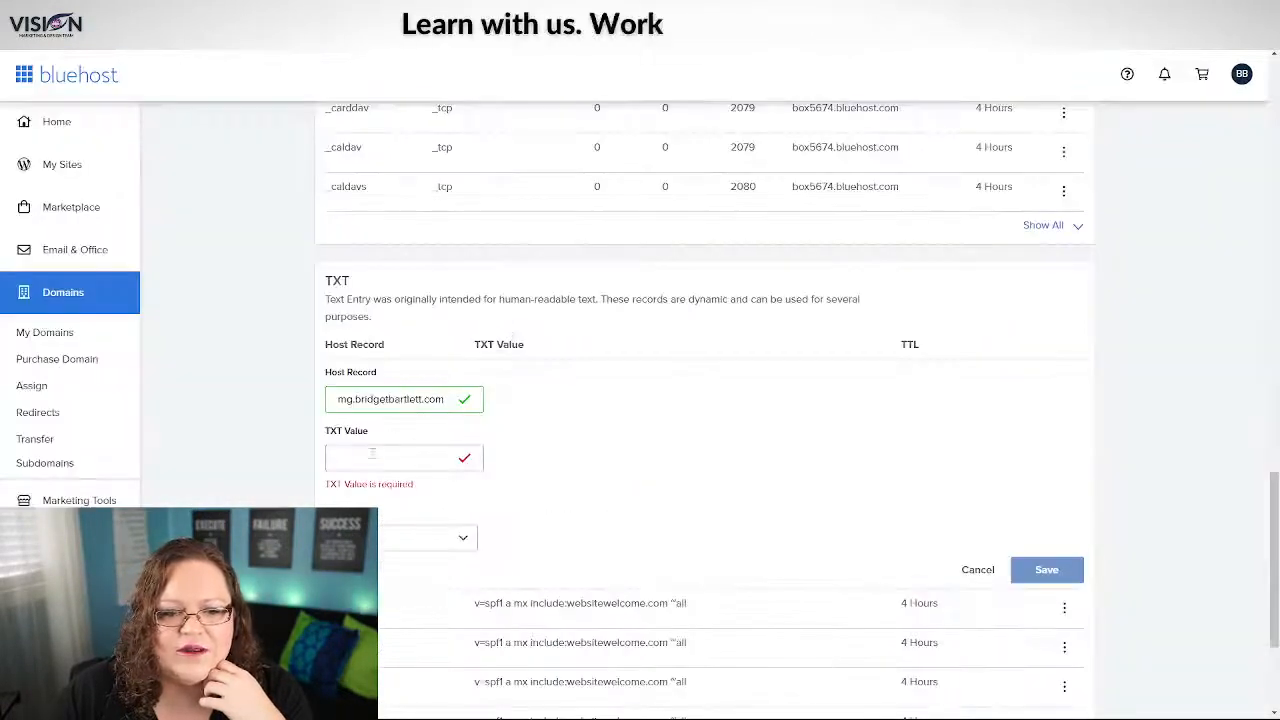
pyautogui.click(364, 455)
pyautogui.hotkey('ctrl', 'v')
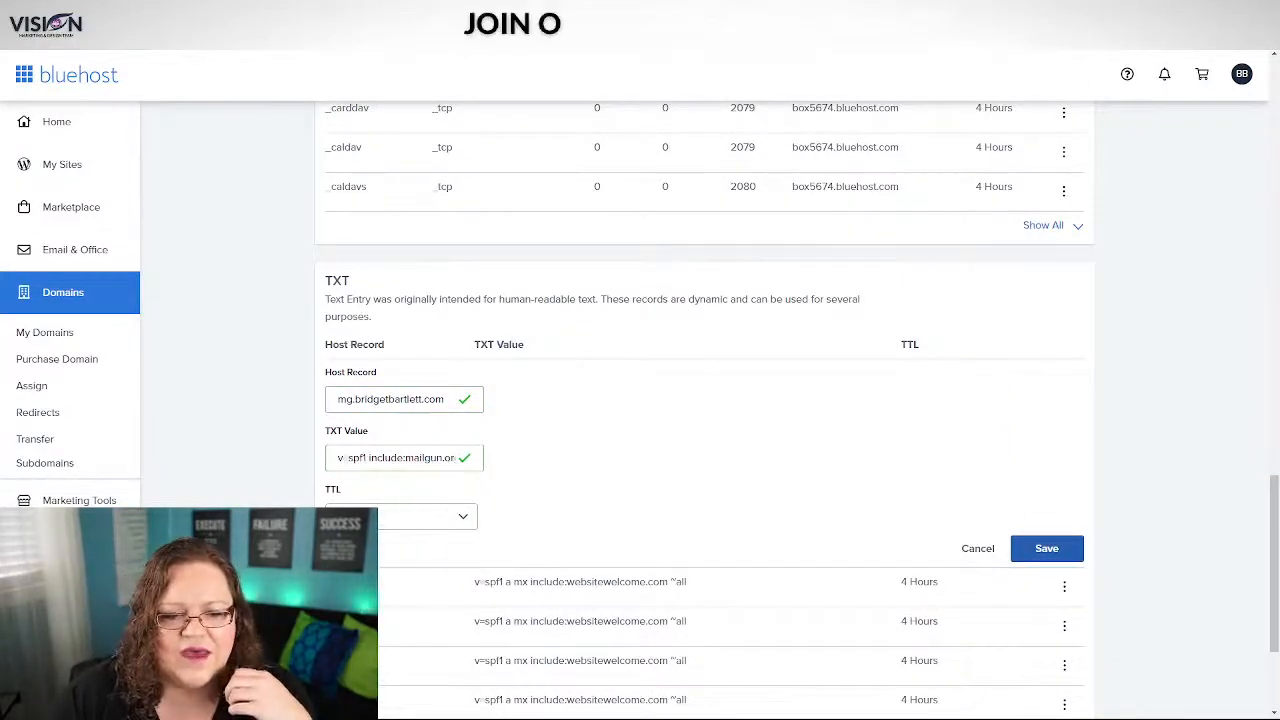
pyautogui.click(388, 515)
pyautogui.click(391, 549)
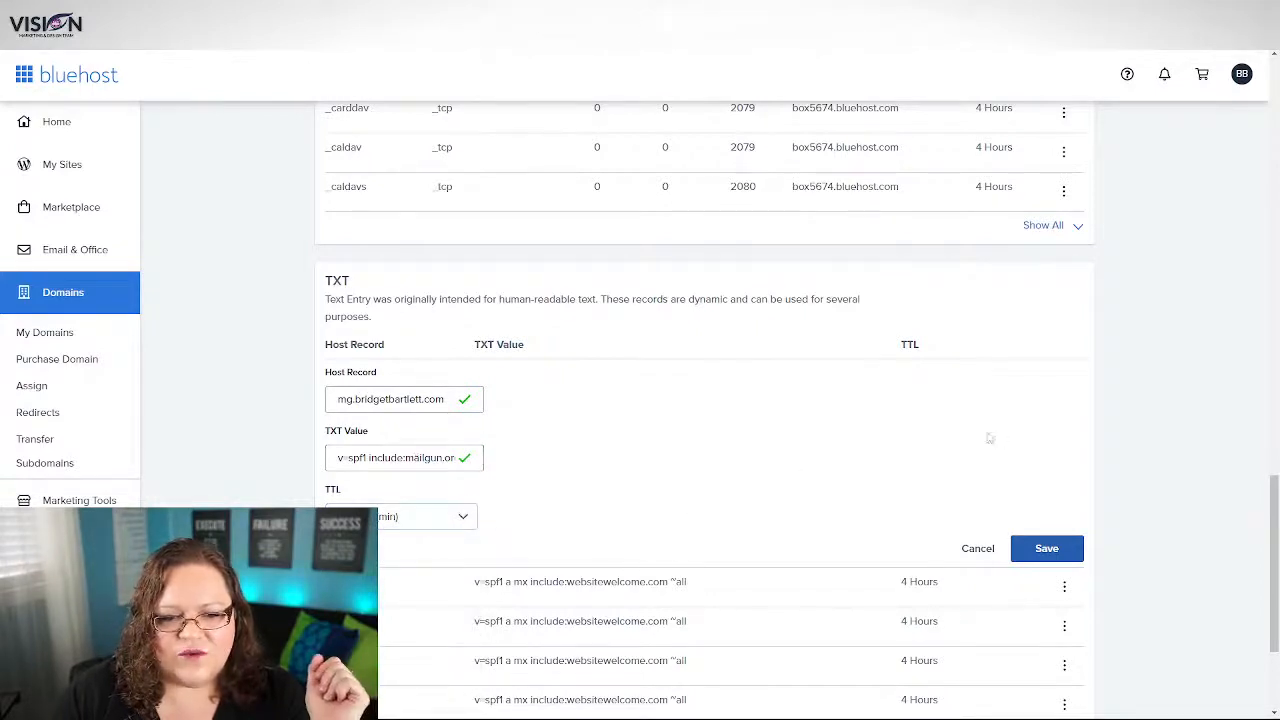
pyautogui.click(1050, 547)
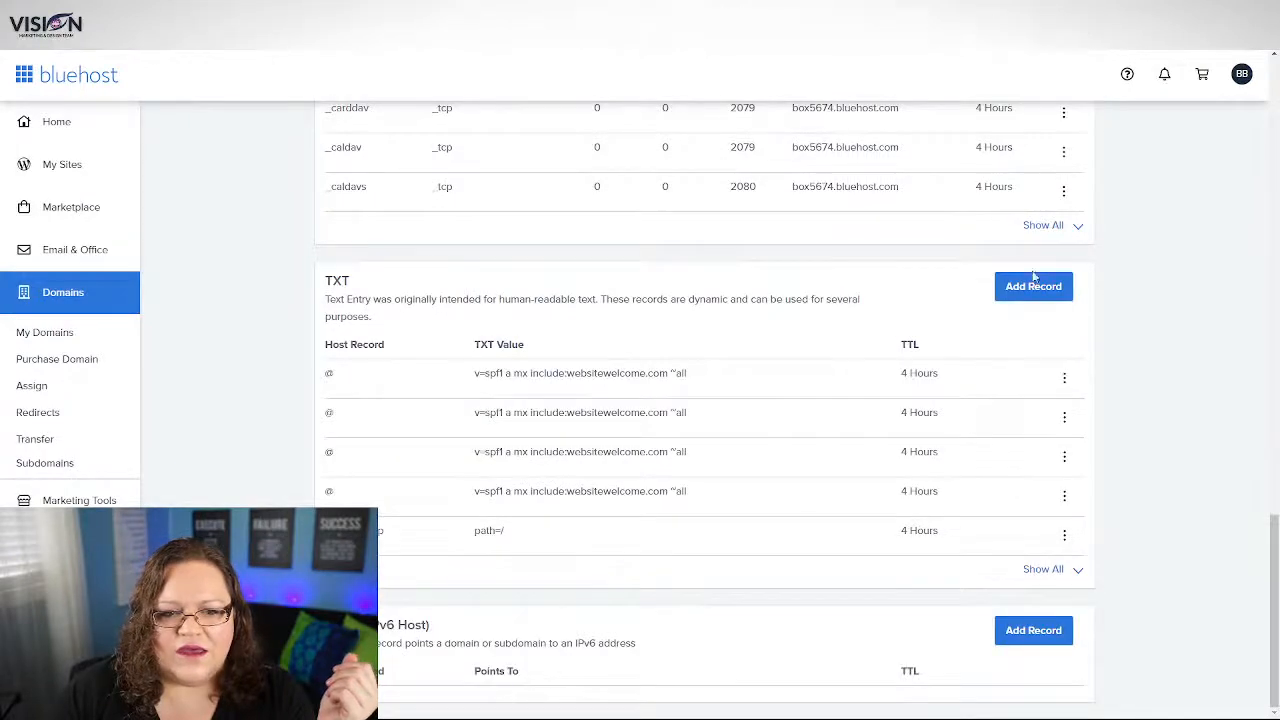
# Start another TXT record with host smtp._domainkey.mg.bridgetbartlett.com copied from Mailgun
pyautogui.click(1025, 290)
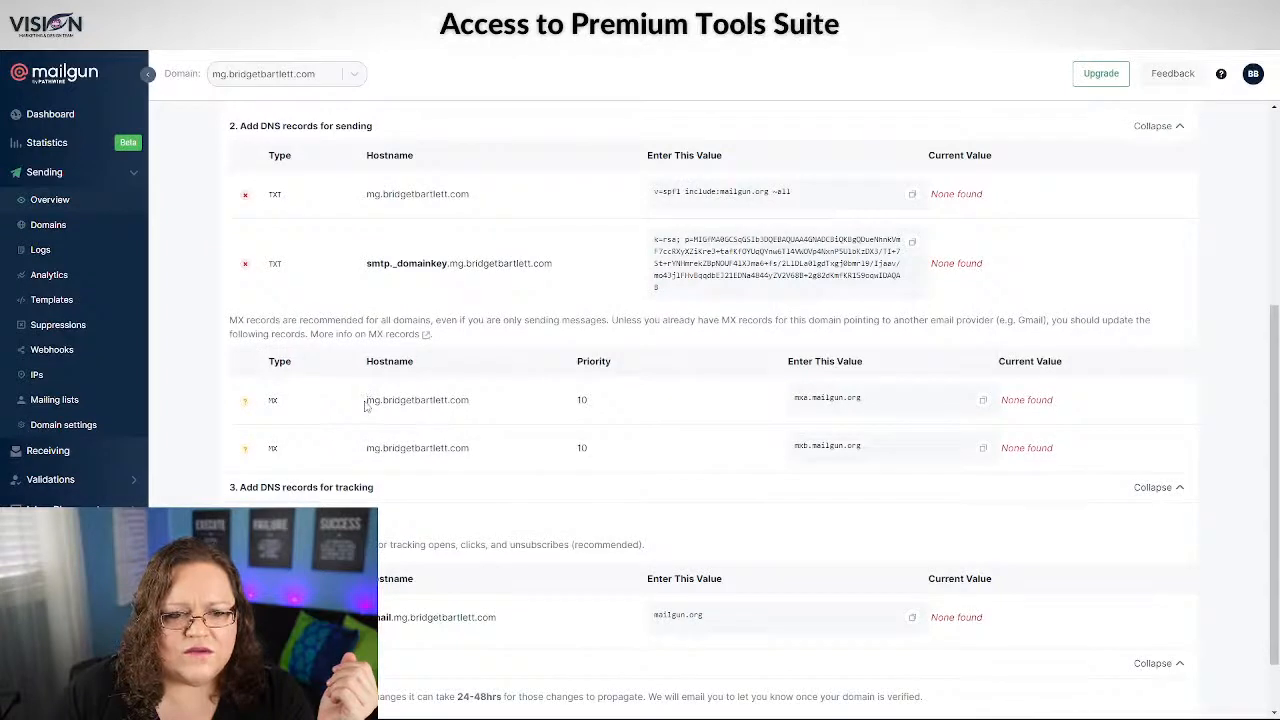
pyautogui.moveTo(366, 263); pyautogui.dragTo(545, 265)
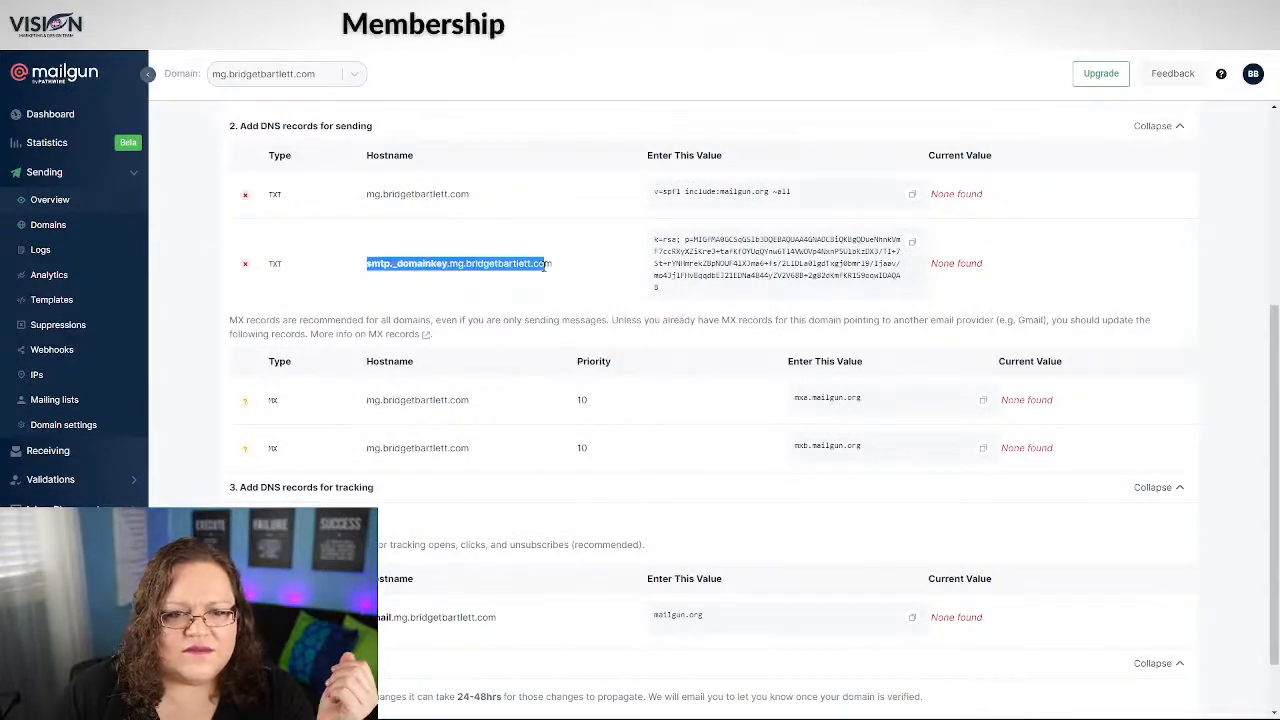
pyautogui.rightClick(543, 262)
pyautogui.click(570, 269)
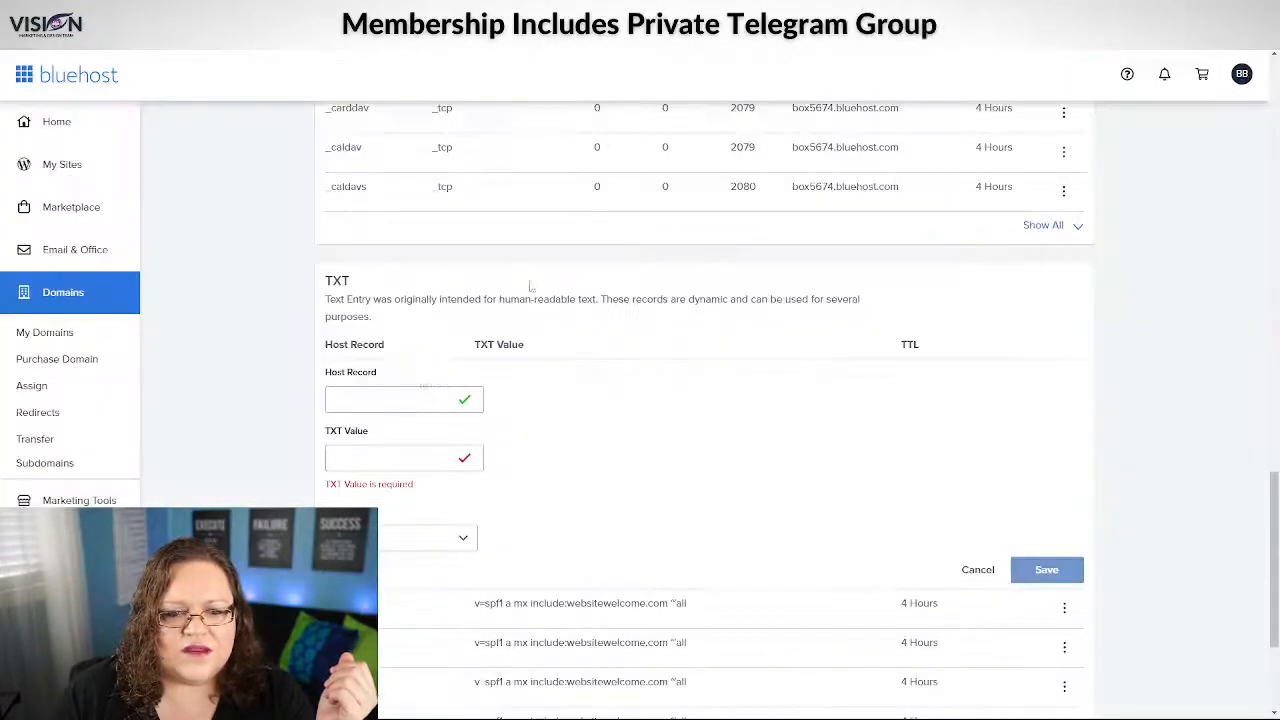
pyautogui.click(360, 398)
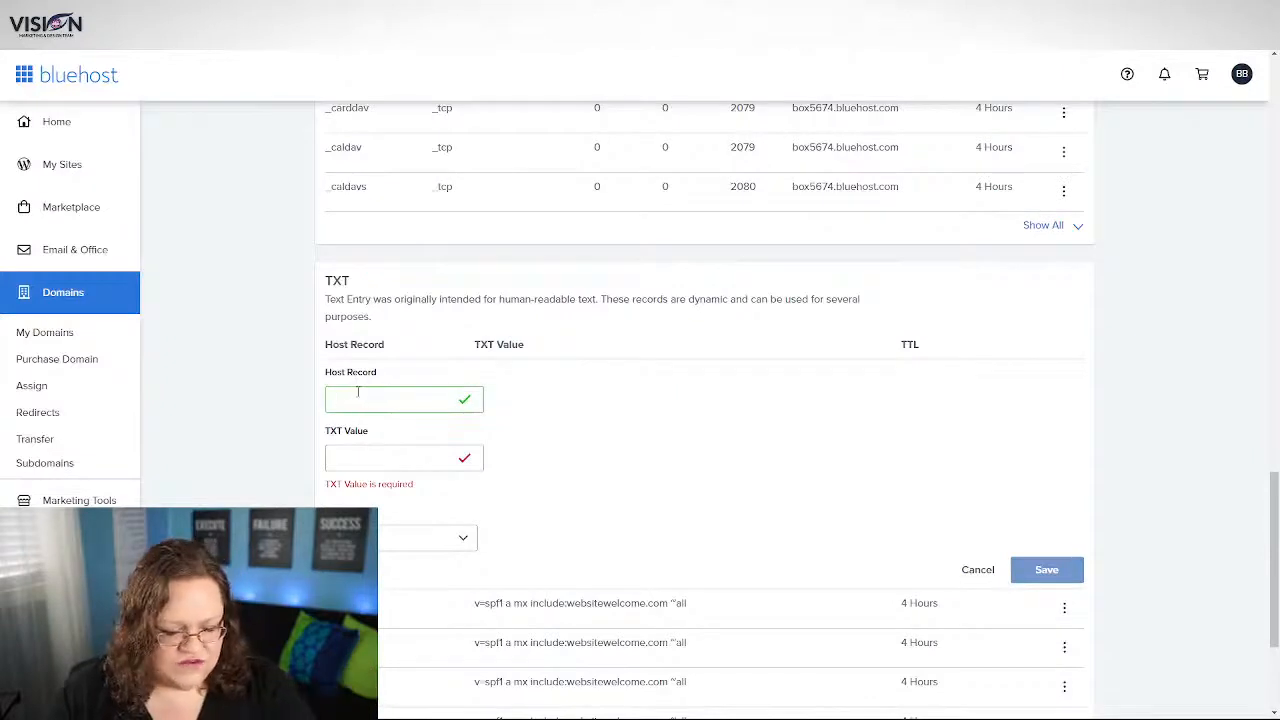
pyautogui.hotkey('ctrl', 'v')
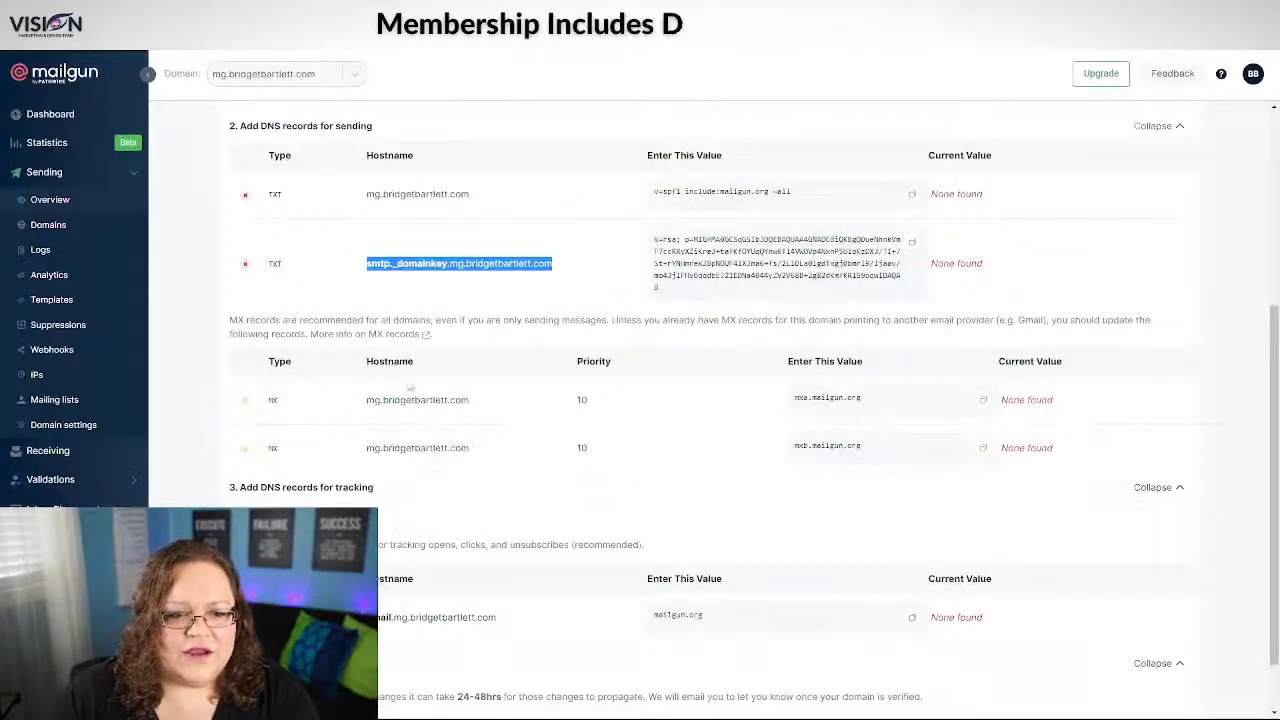
# Paste Mailgun's k=rsa DKIM key as the TXT value, pick the 4-hour TTL, and save
pyautogui.click(912, 245)
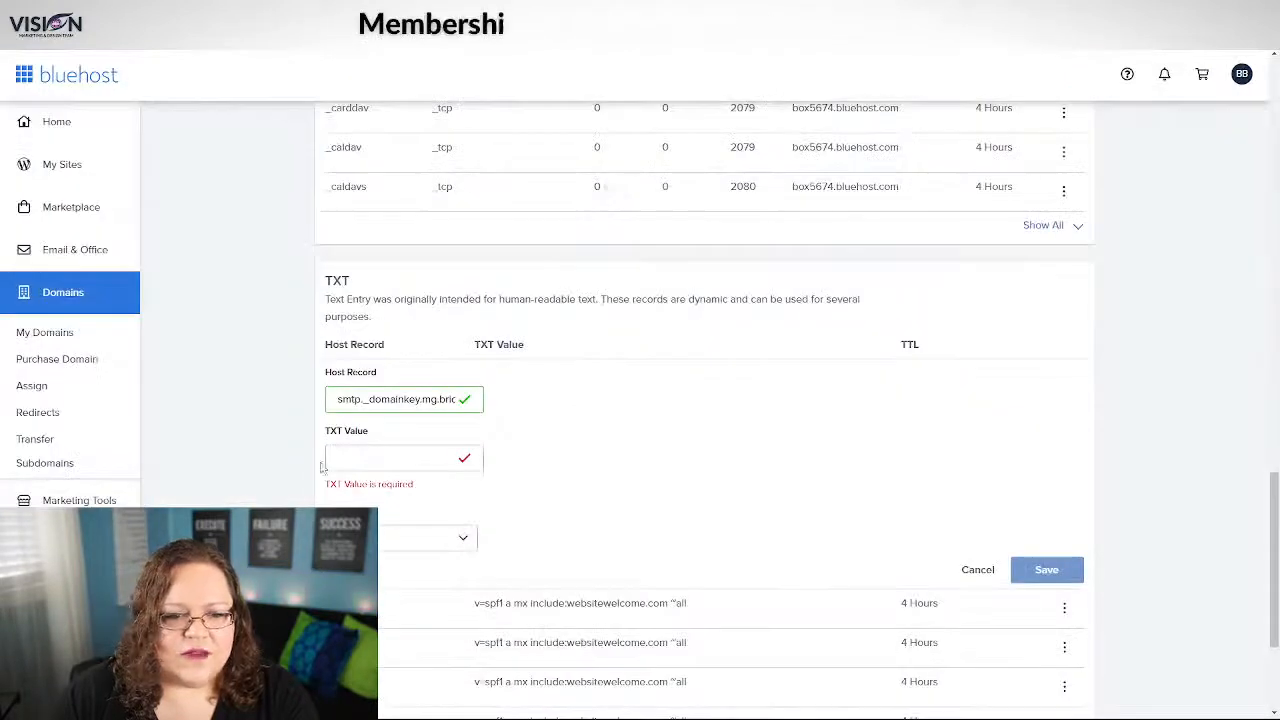
pyautogui.click(341, 459)
pyautogui.hotkey('ctrl', 'v')
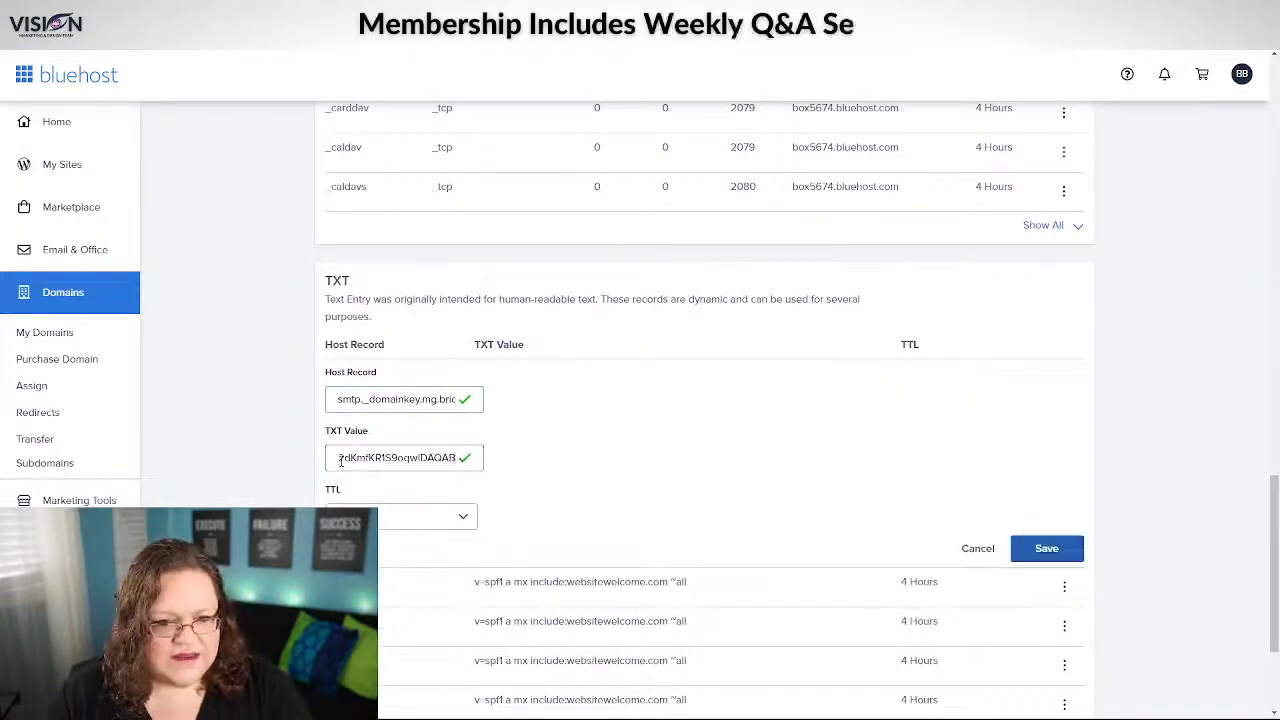
pyautogui.click(420, 516)
pyautogui.click(385, 551)
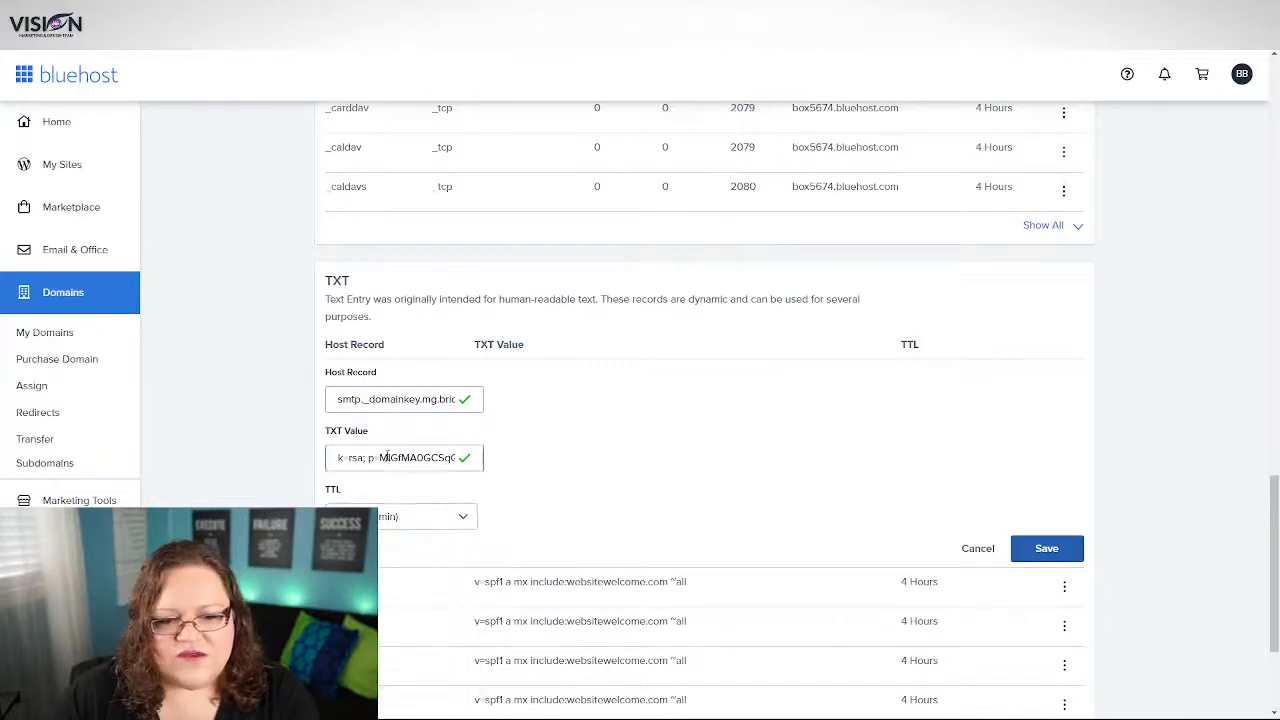
pyautogui.click(1047, 550)
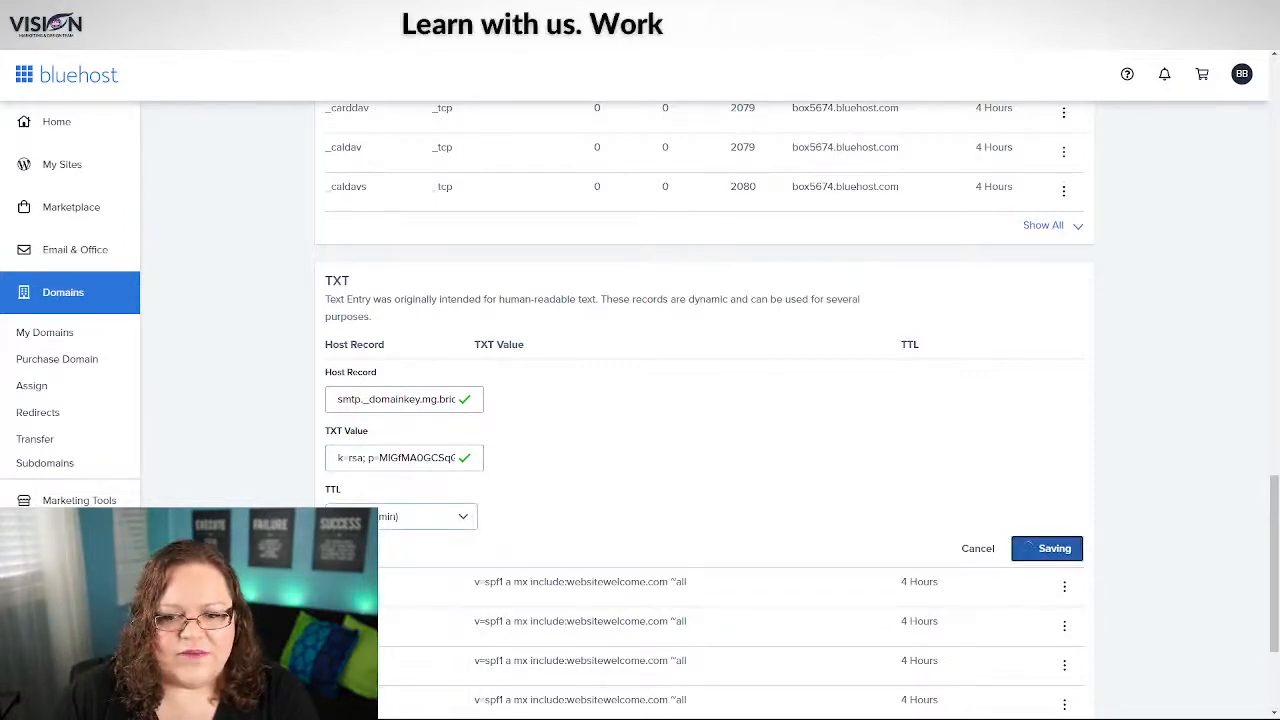
pyautogui.click(480, 10)
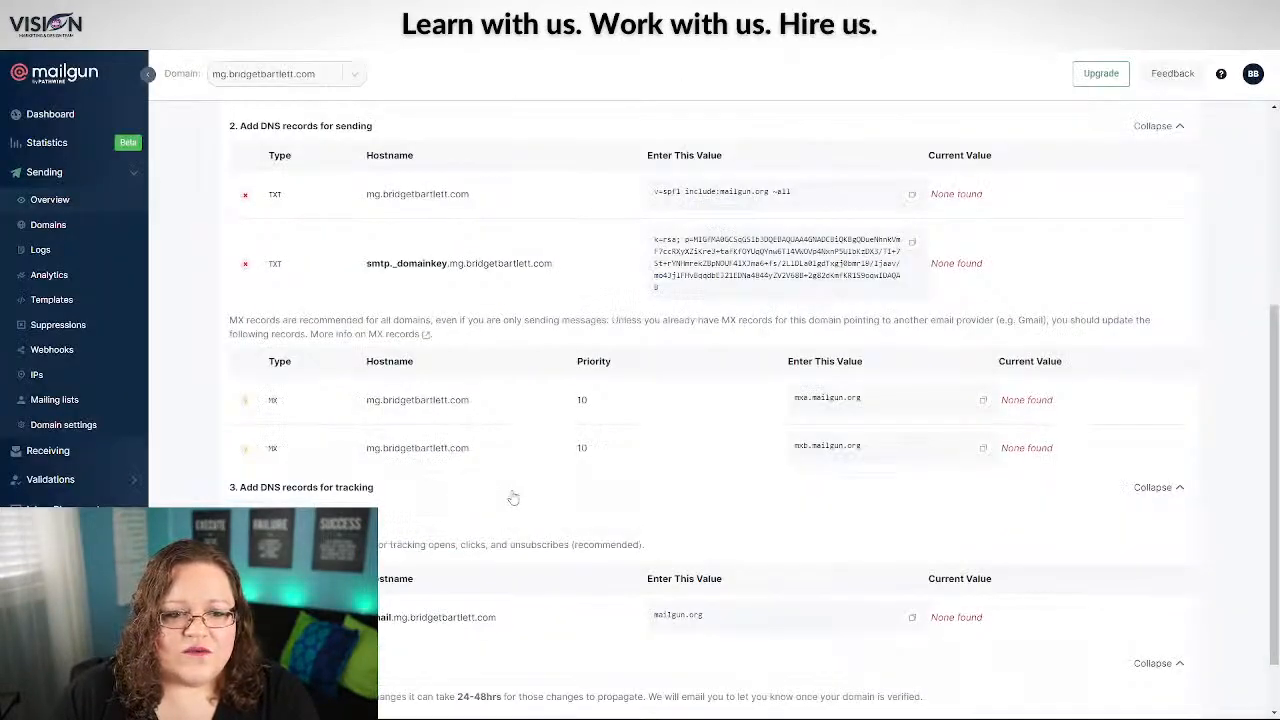
# Copy the first MX hostname from Mailgun and start a new Bluehost MX record
pyautogui.scroll(-1, 513, 497)
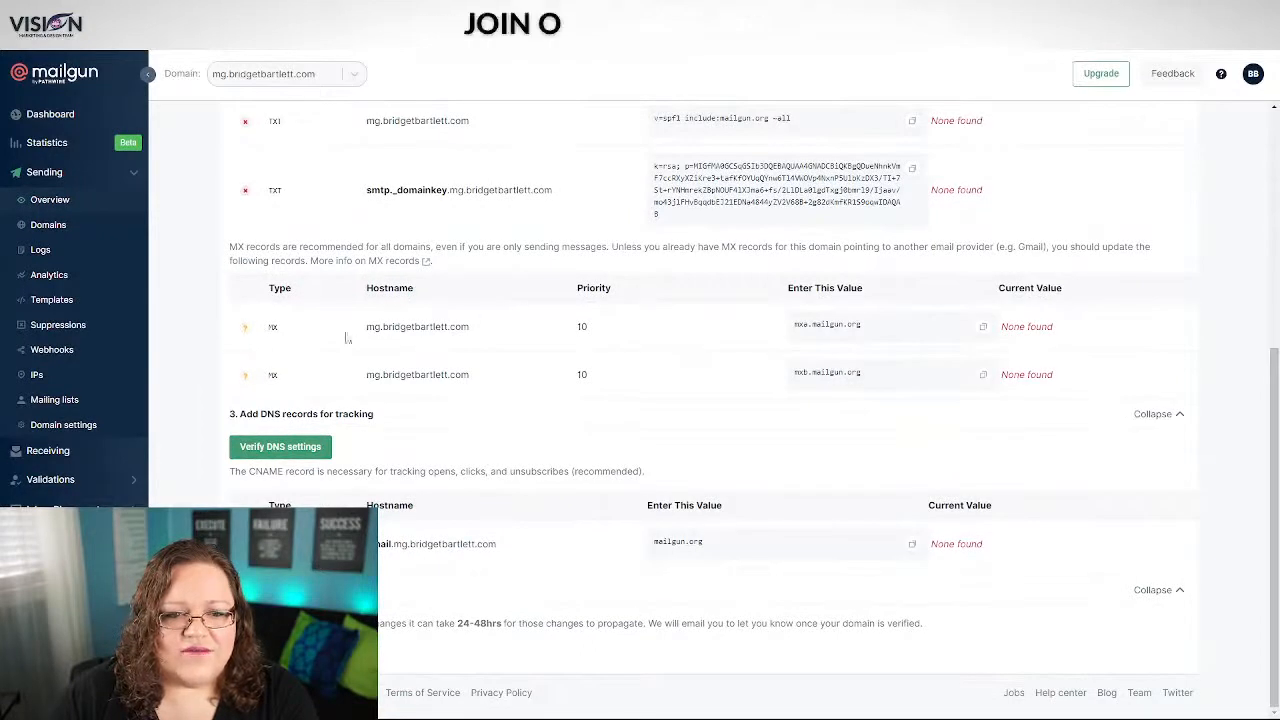
pyautogui.rightClick(462, 326)
pyautogui.click(485, 338)
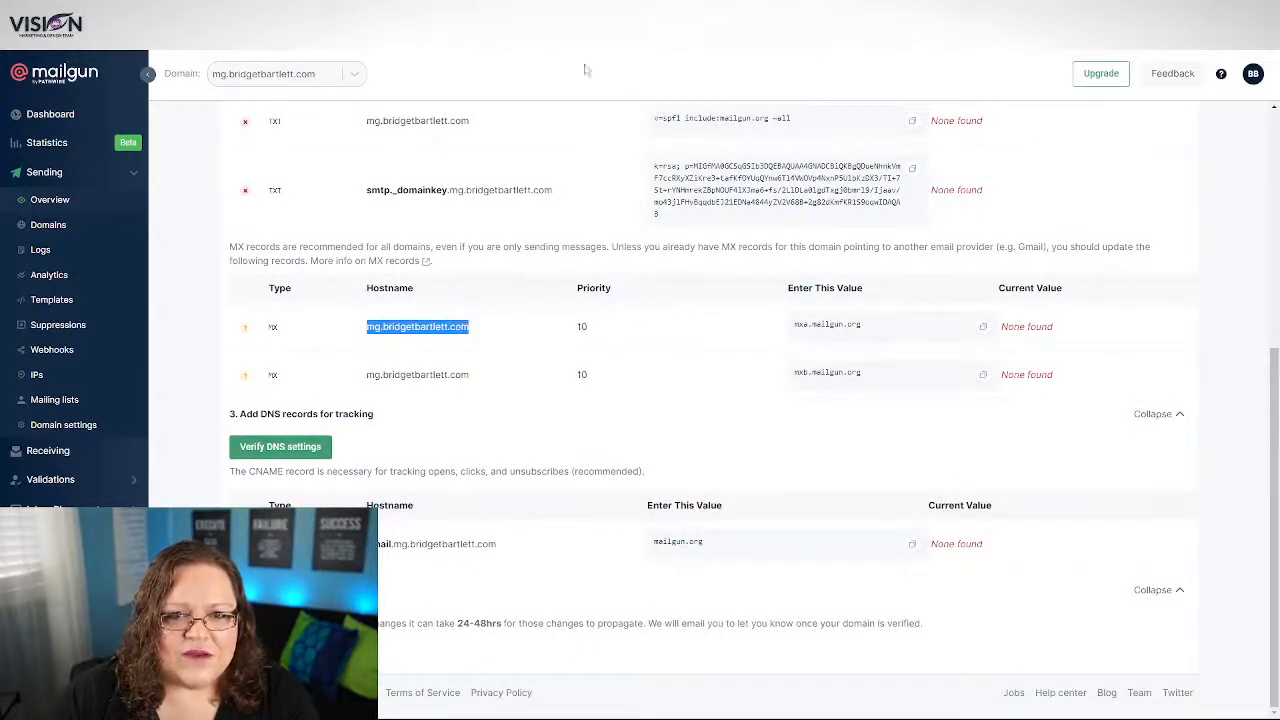
pyautogui.click(400, 10)
pyautogui.scroll(6, 440, 577)
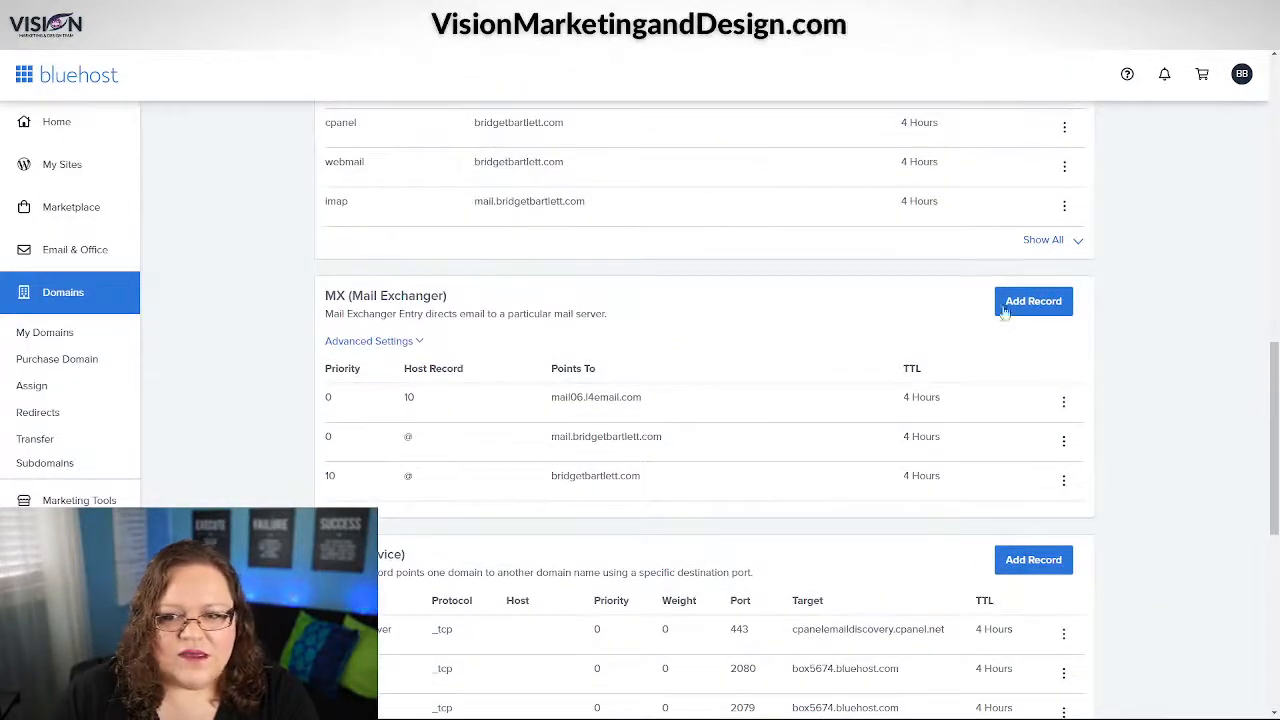
pyautogui.click(1010, 303)
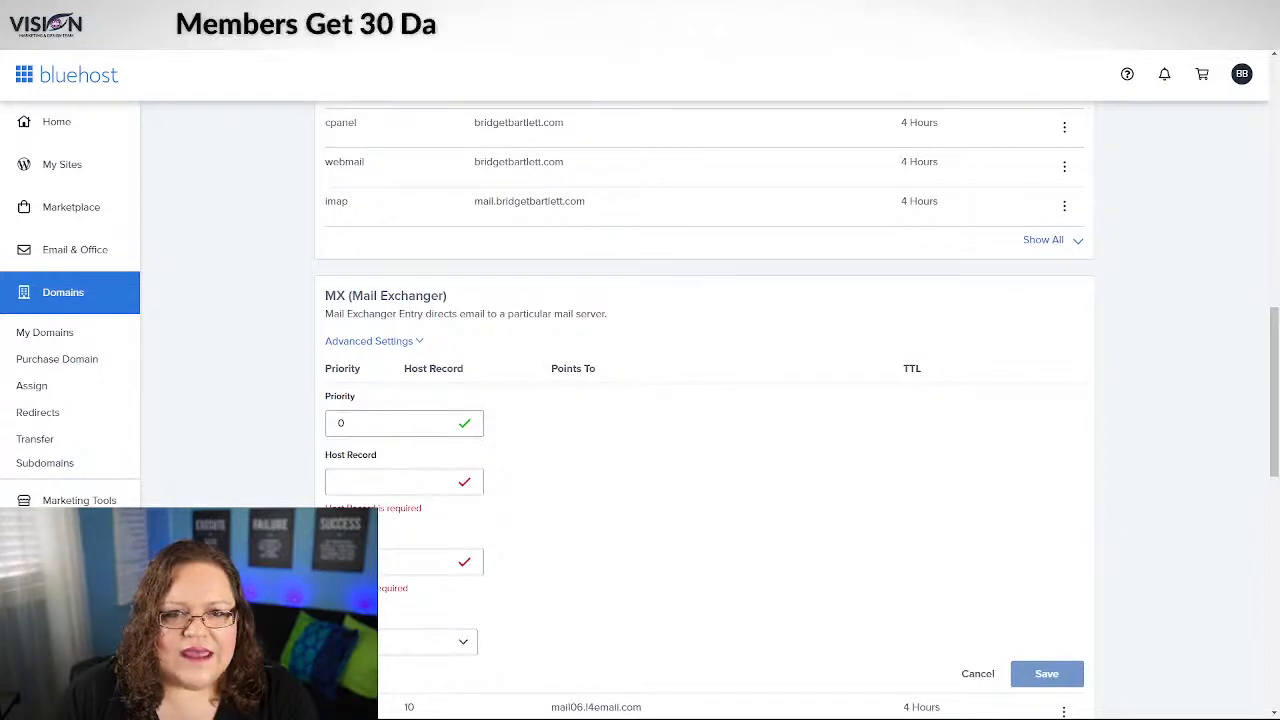
pyautogui.click(380, 12)
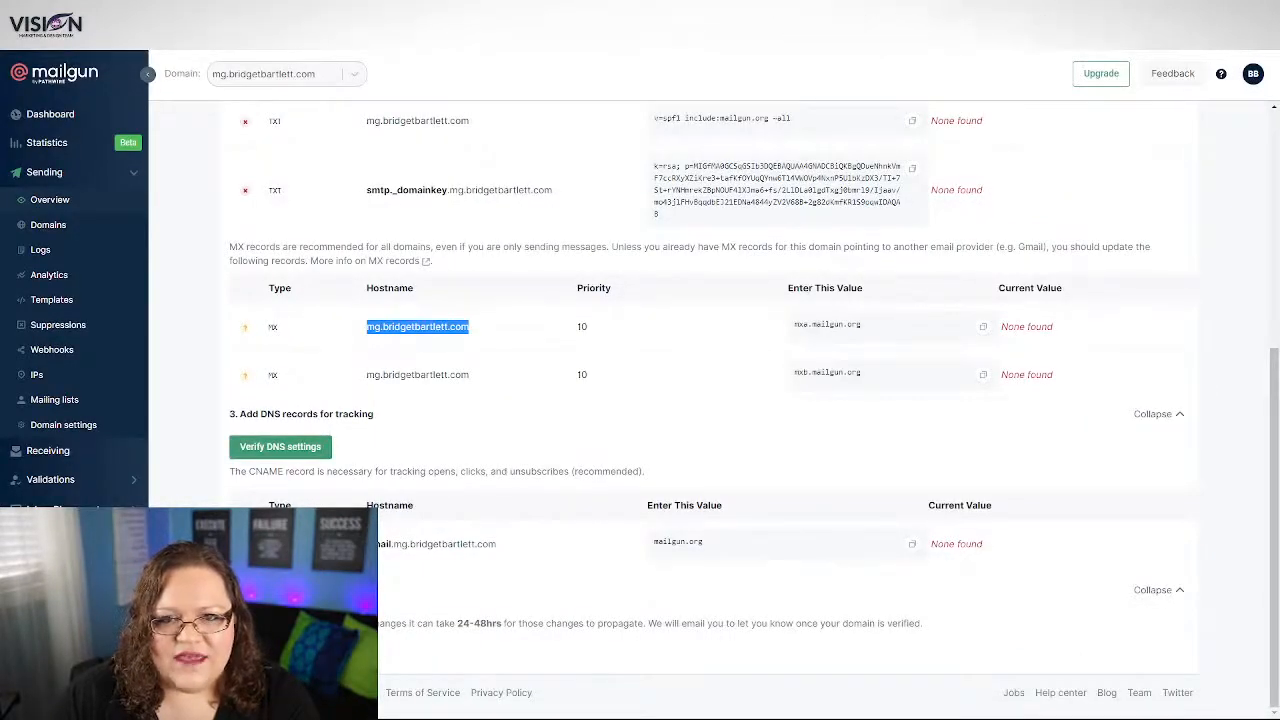
pyautogui.hotkey('alt', 'Tab')
# Save the MX record: priority 10, host mg.bridgetbartlett.com, pointing to mxa.mailgun.org, 4 Hours TTL
pyautogui.click(340, 423)
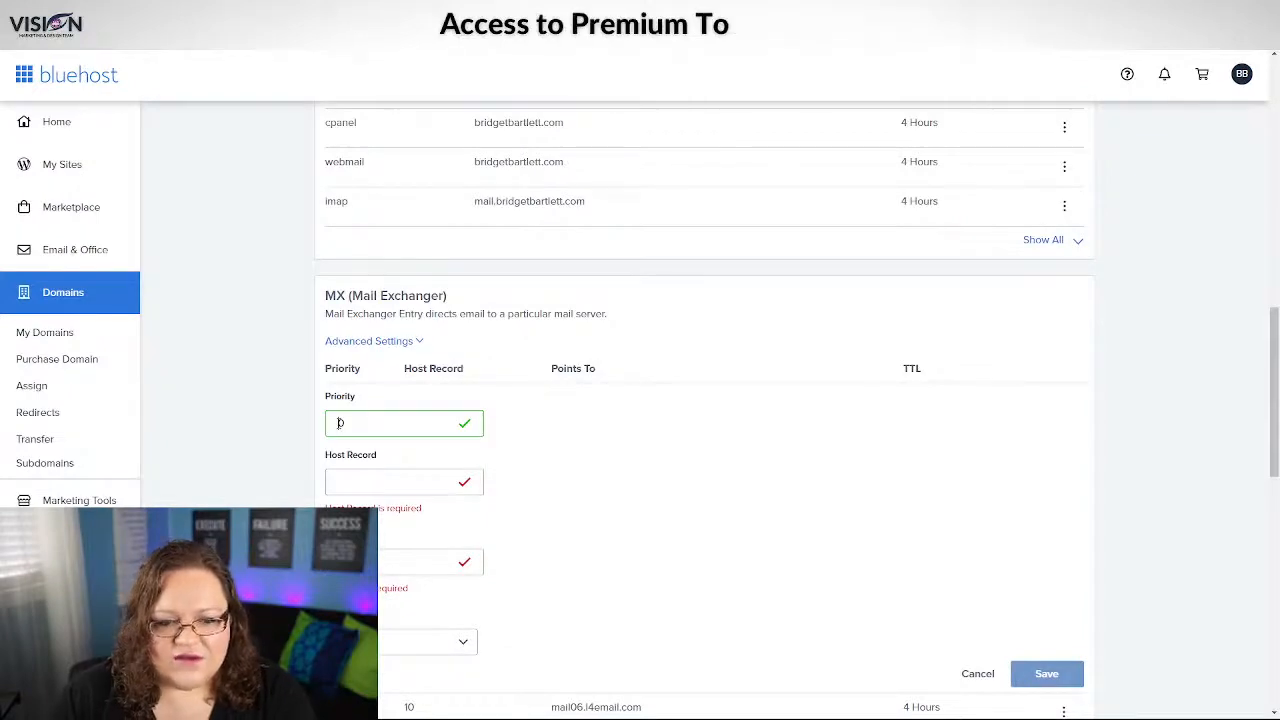
pyautogui.click(363, 481)
pyautogui.hotkey('ctrl', 'v')
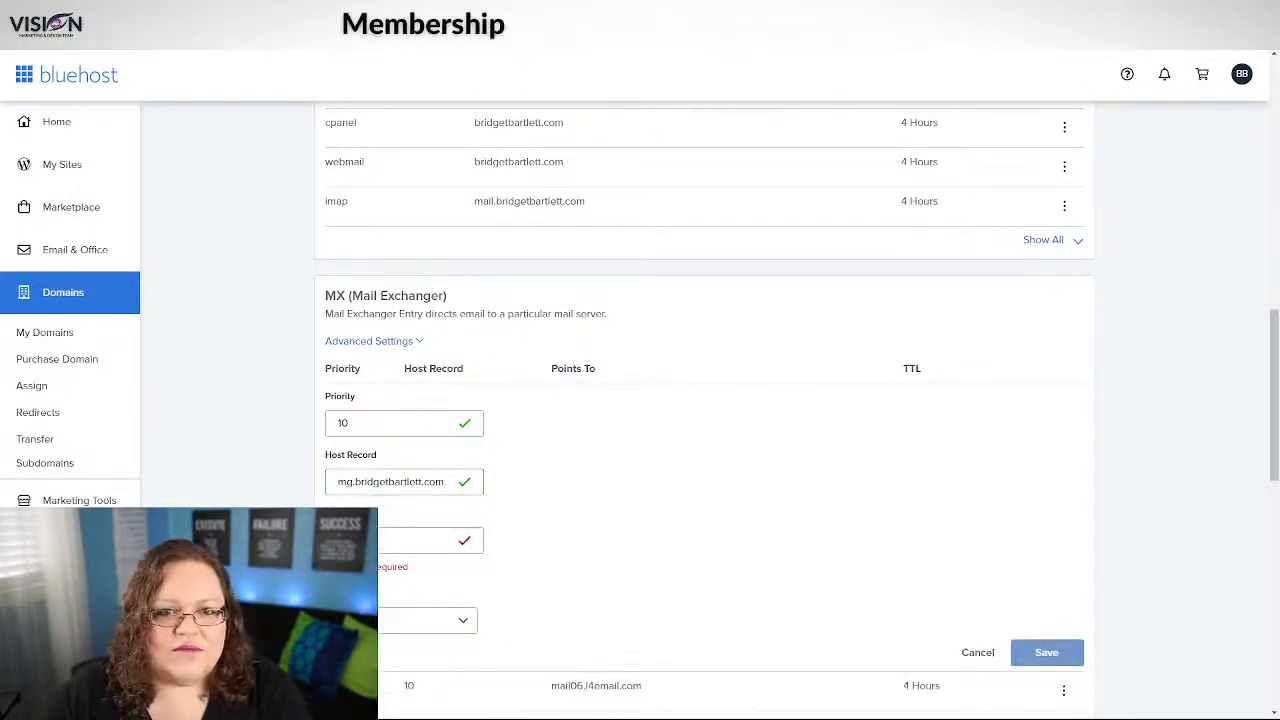
pyautogui.hotkey('alt', 'Tab')
pyautogui.hotkey('alt', 'Tab')
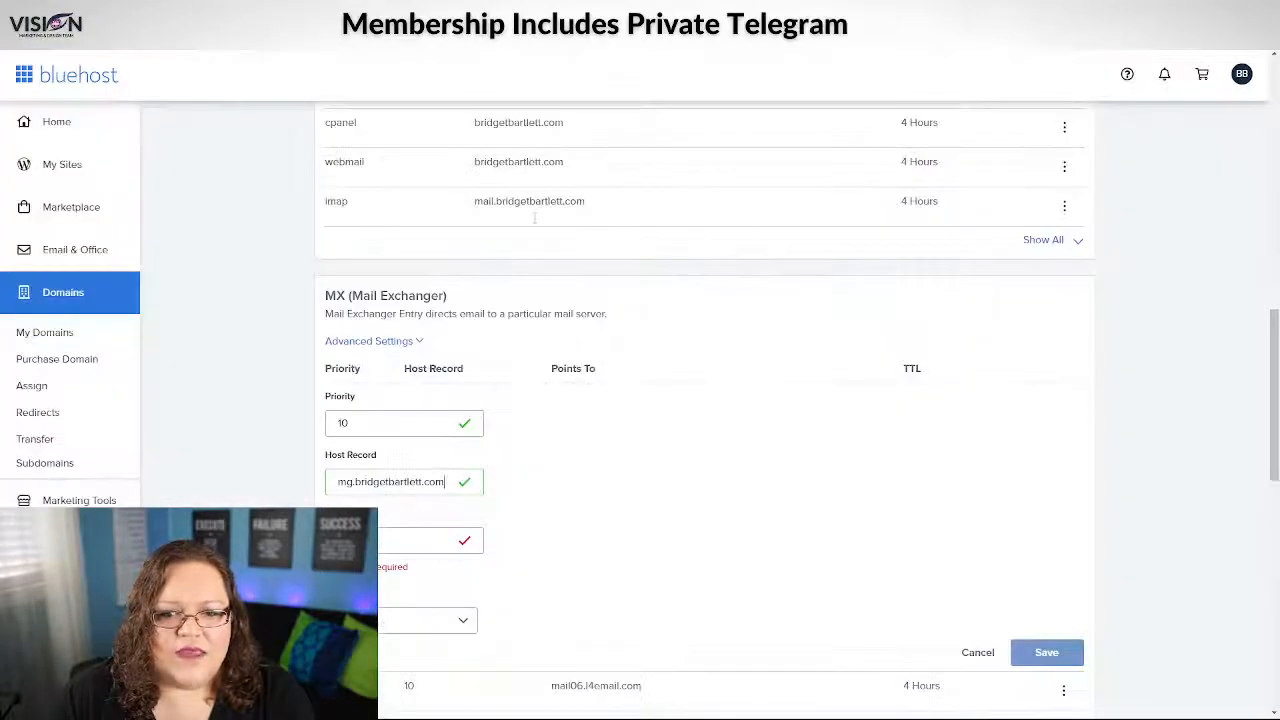
pyautogui.hotkey('alt', 'Tab')
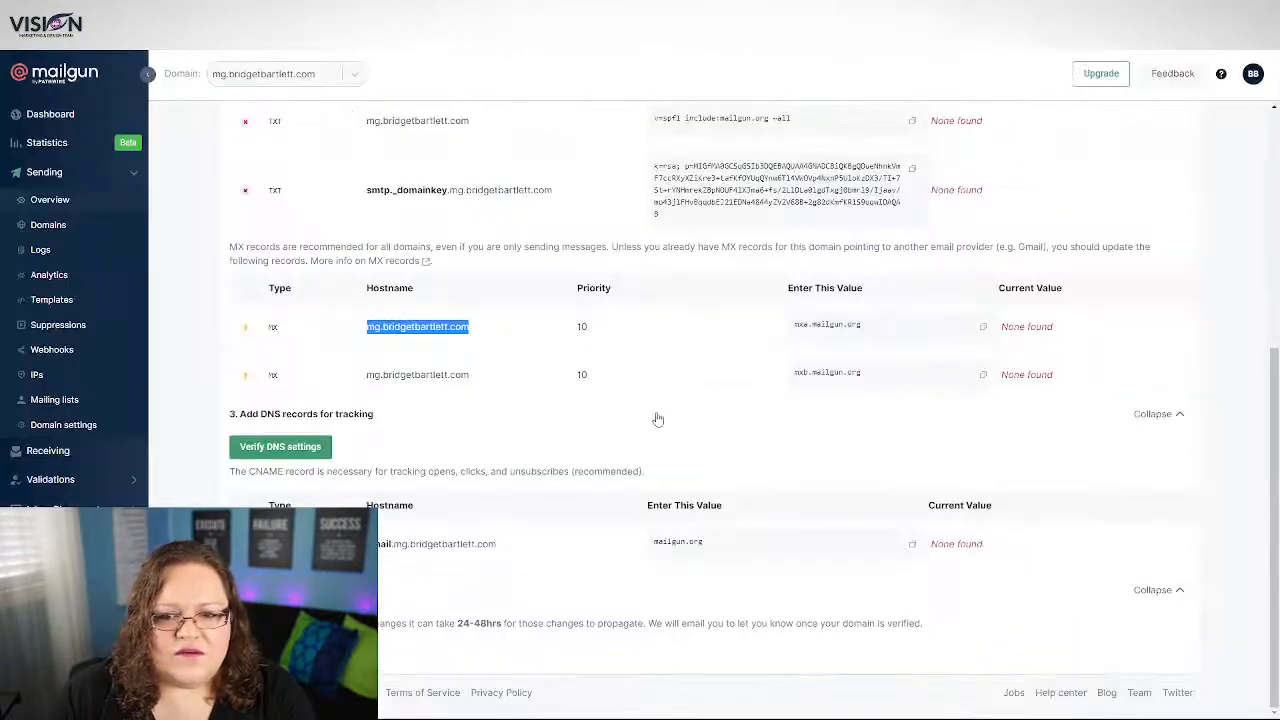
pyautogui.click(982, 330)
pyautogui.hotkey('alt', 'Tab')
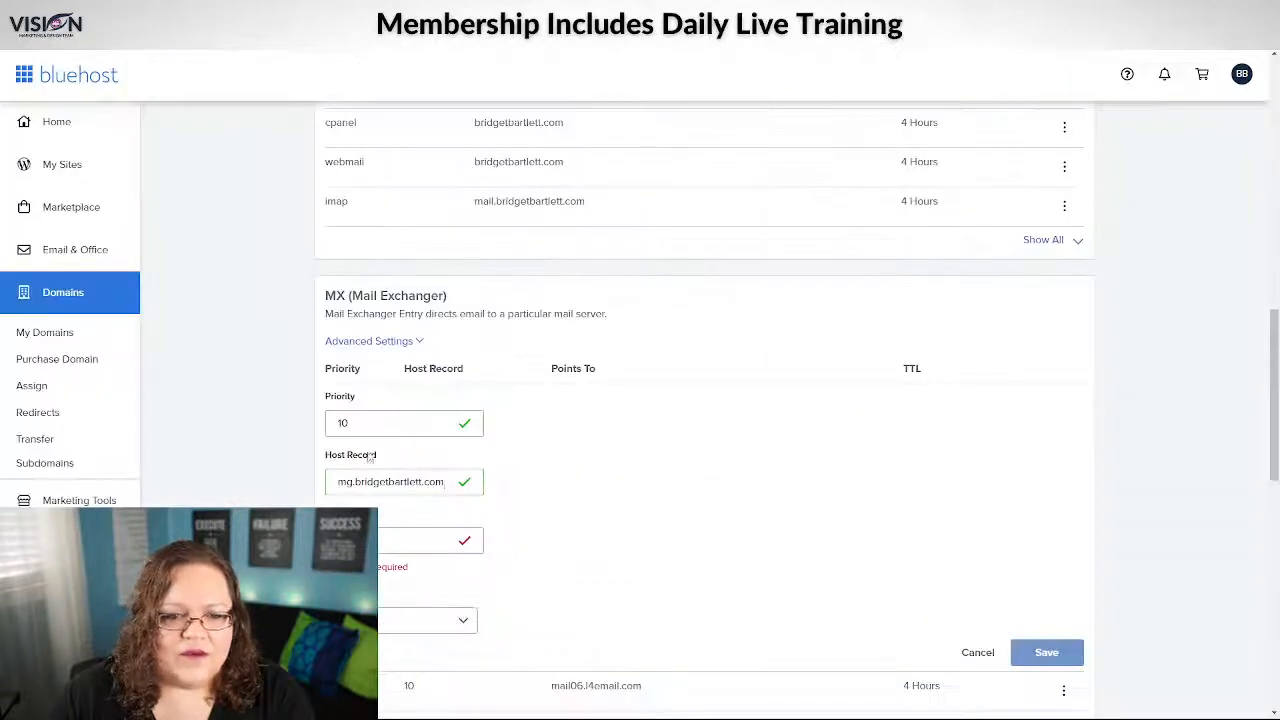
pyautogui.hotkey('ctrl', 'v')
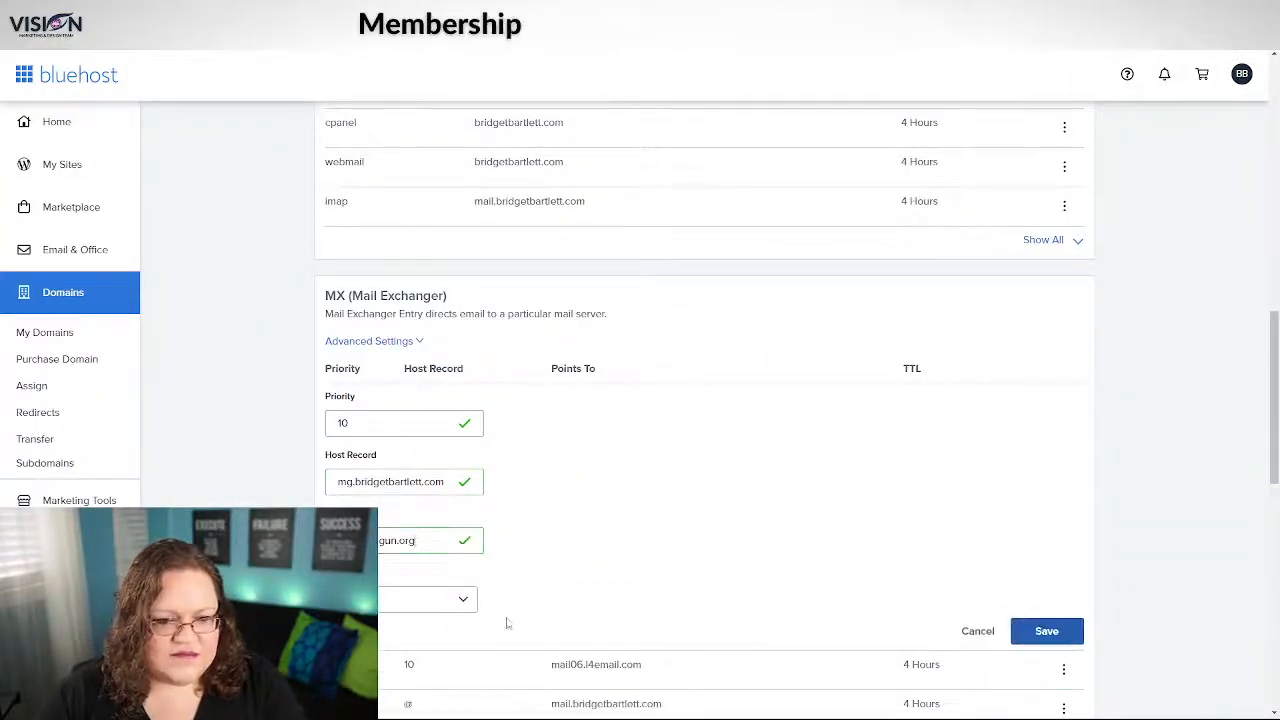
pyautogui.scroll(-2, 508, 623)
pyautogui.click(395, 399)
pyautogui.click(399, 437)
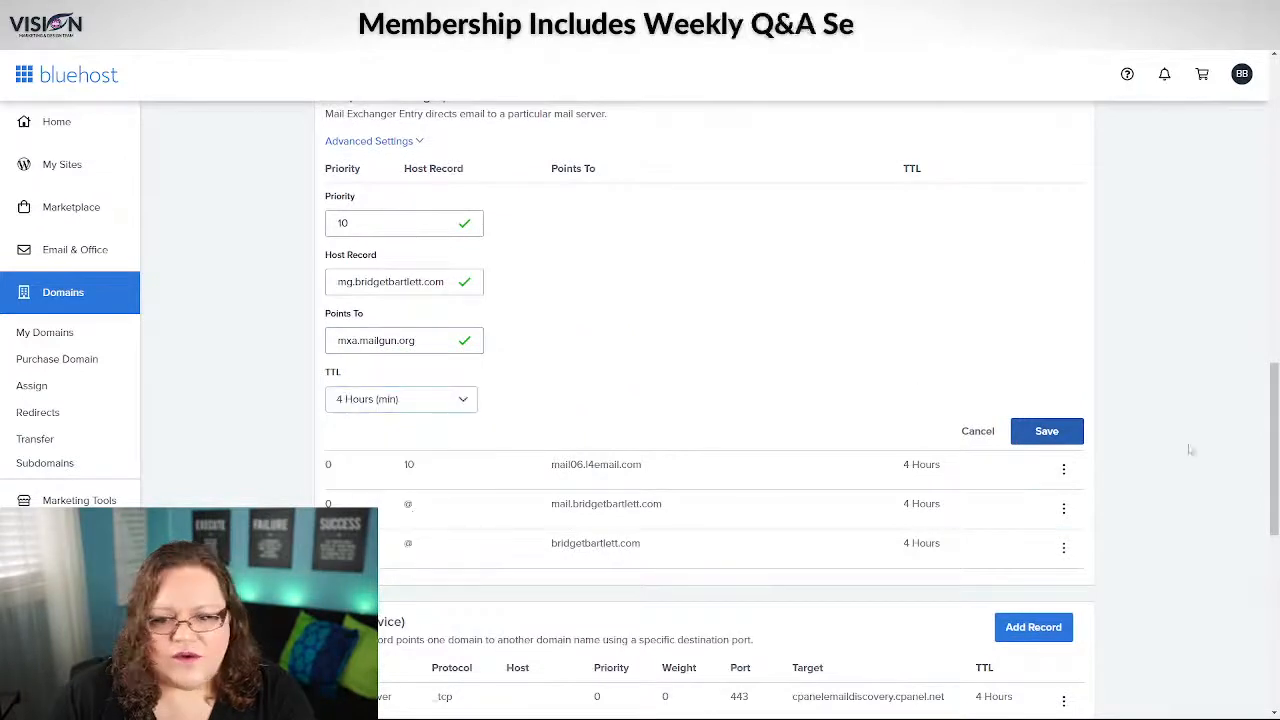
pyautogui.click(1045, 436)
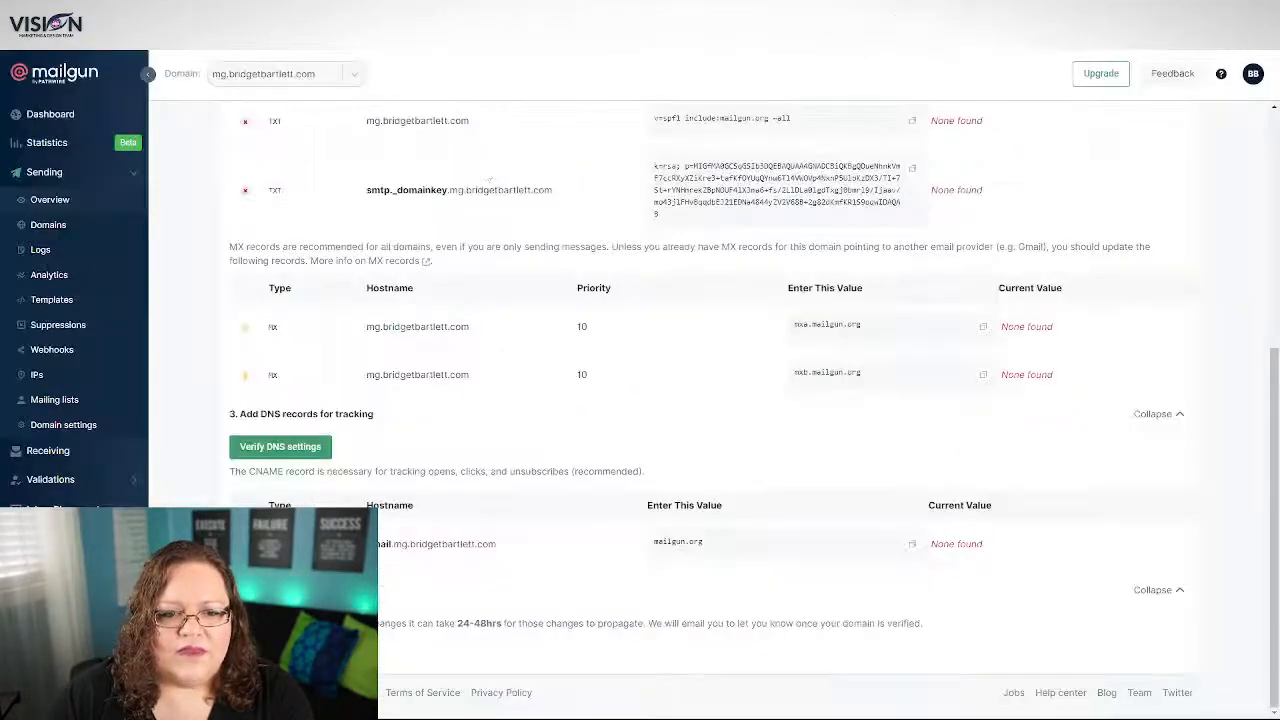
# Copy the second MX record's hostname from Mailgun
pyautogui.moveTo(367, 376); pyautogui.dragTo(470, 386)
pyautogui.rightClick(452, 374)
pyautogui.click(475, 383)
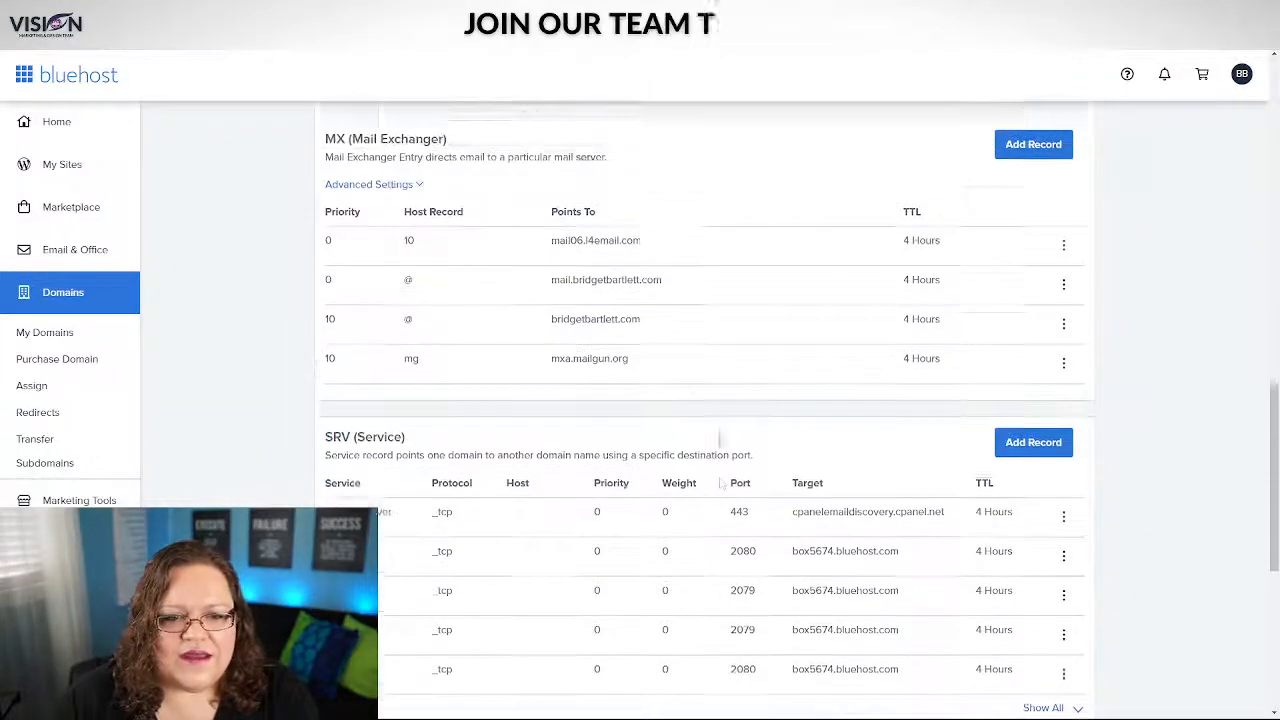
pyautogui.scroll(1, 720, 483)
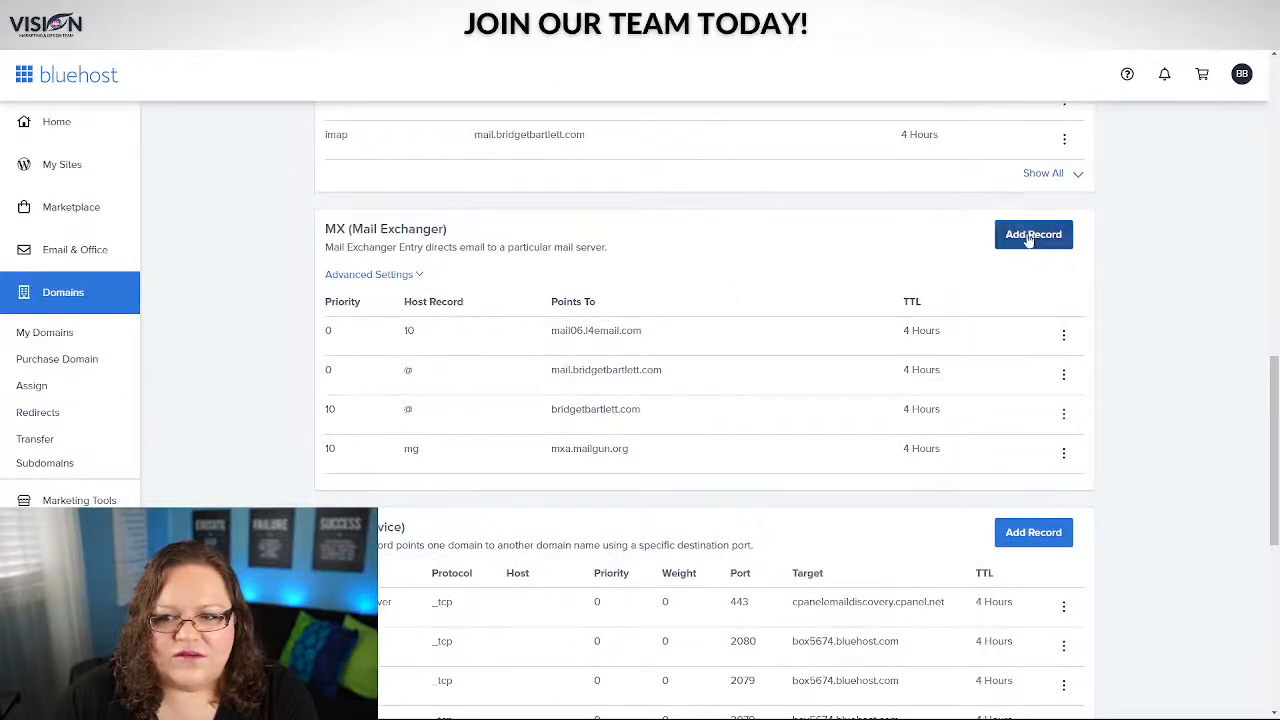
# Save an MX record with priority 10, host mg.bridgetbartlett.com, pointing to mxb.mailgun.org, minimum TTL
pyautogui.click(1033, 234)
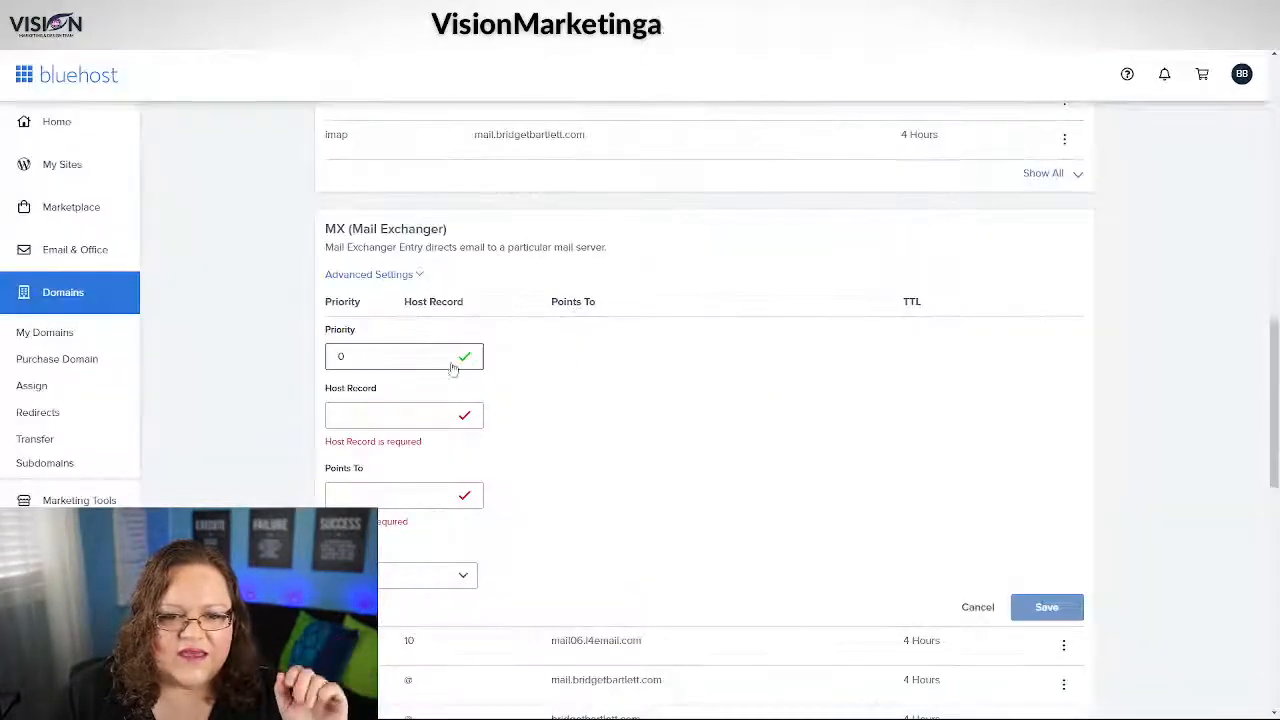
pyautogui.click(339, 356)
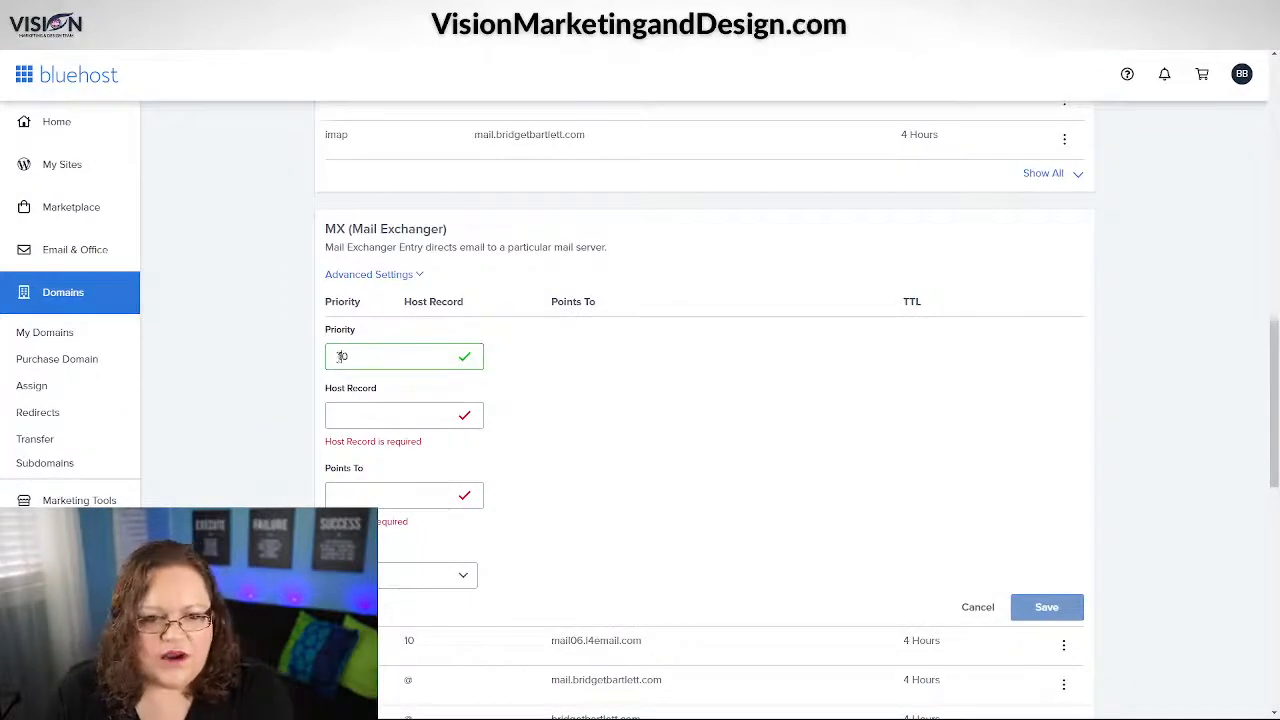
pyautogui.write('1')
pyautogui.click(352, 415)
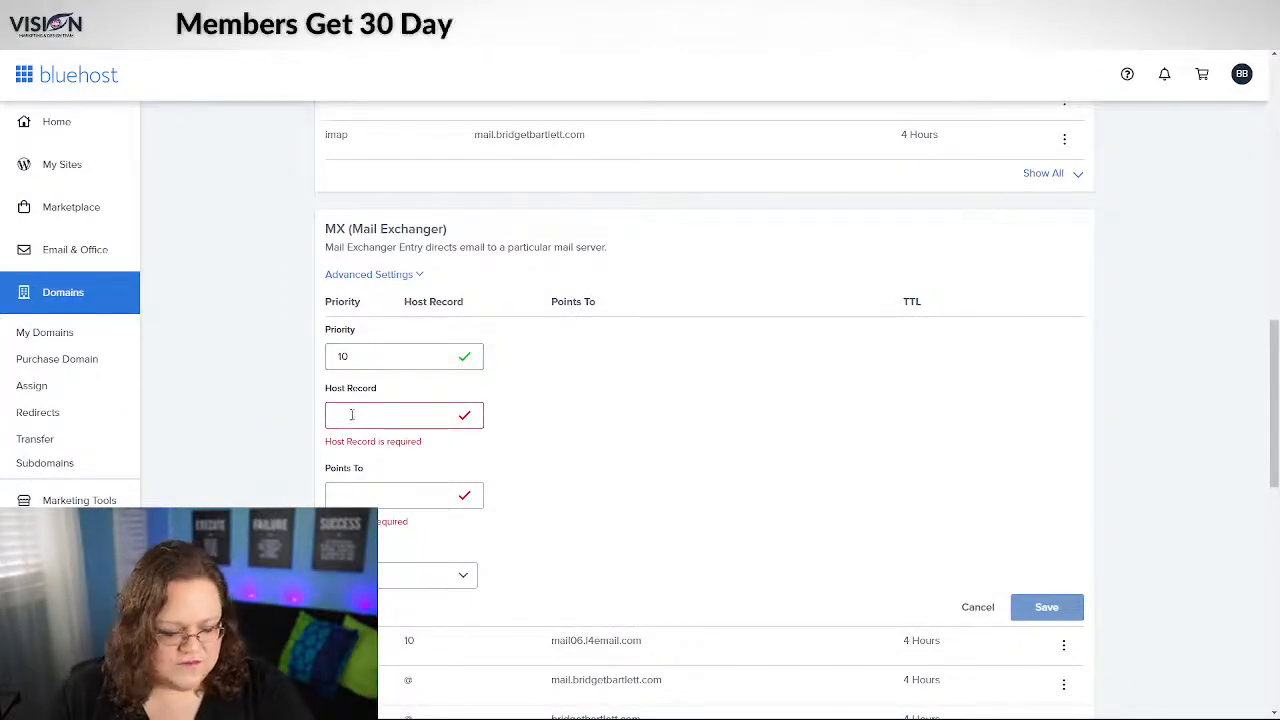
pyautogui.hotkey('ctrl', 'v')
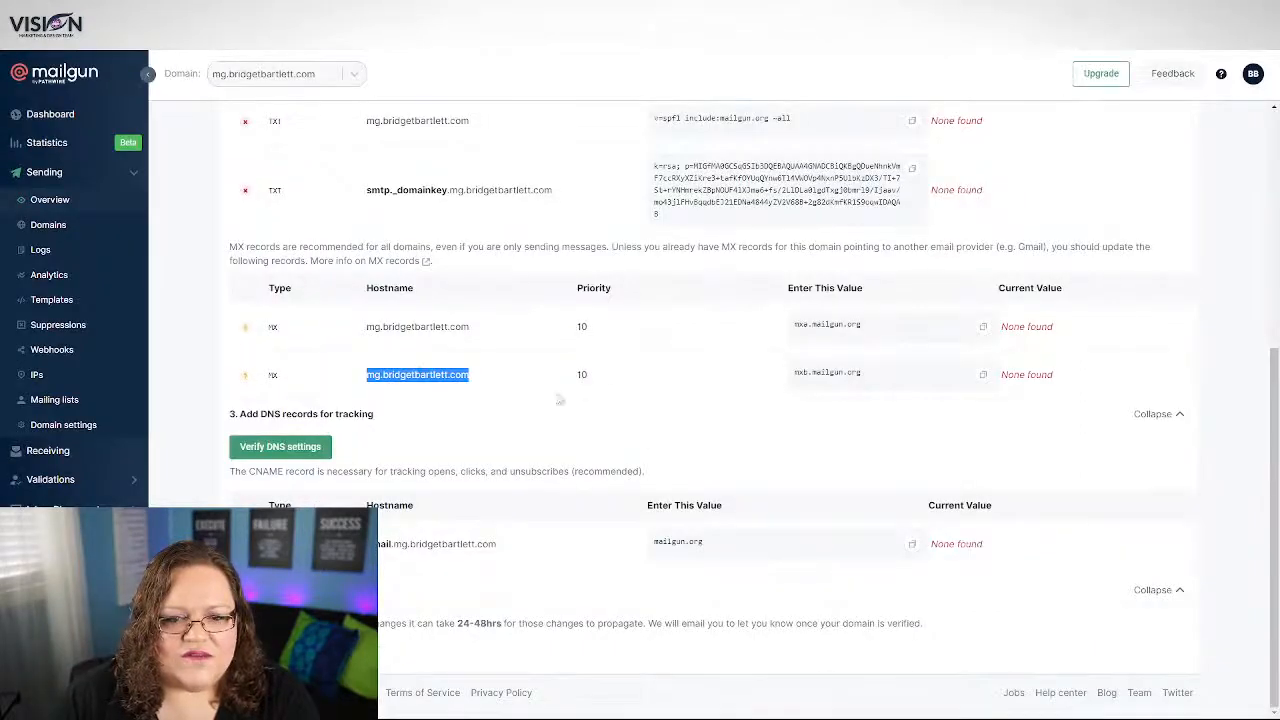
pyautogui.click(983, 376)
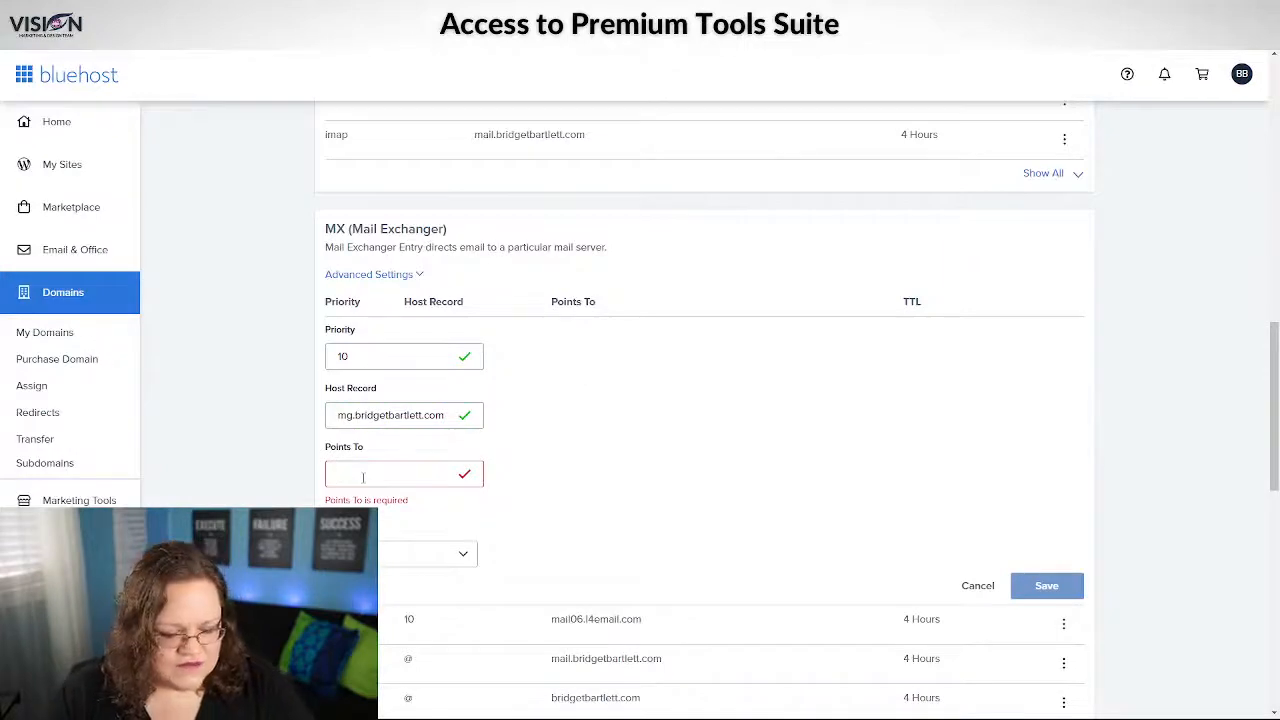
pyautogui.hotkey('ctrl', 'v')
pyautogui.click(360, 533)
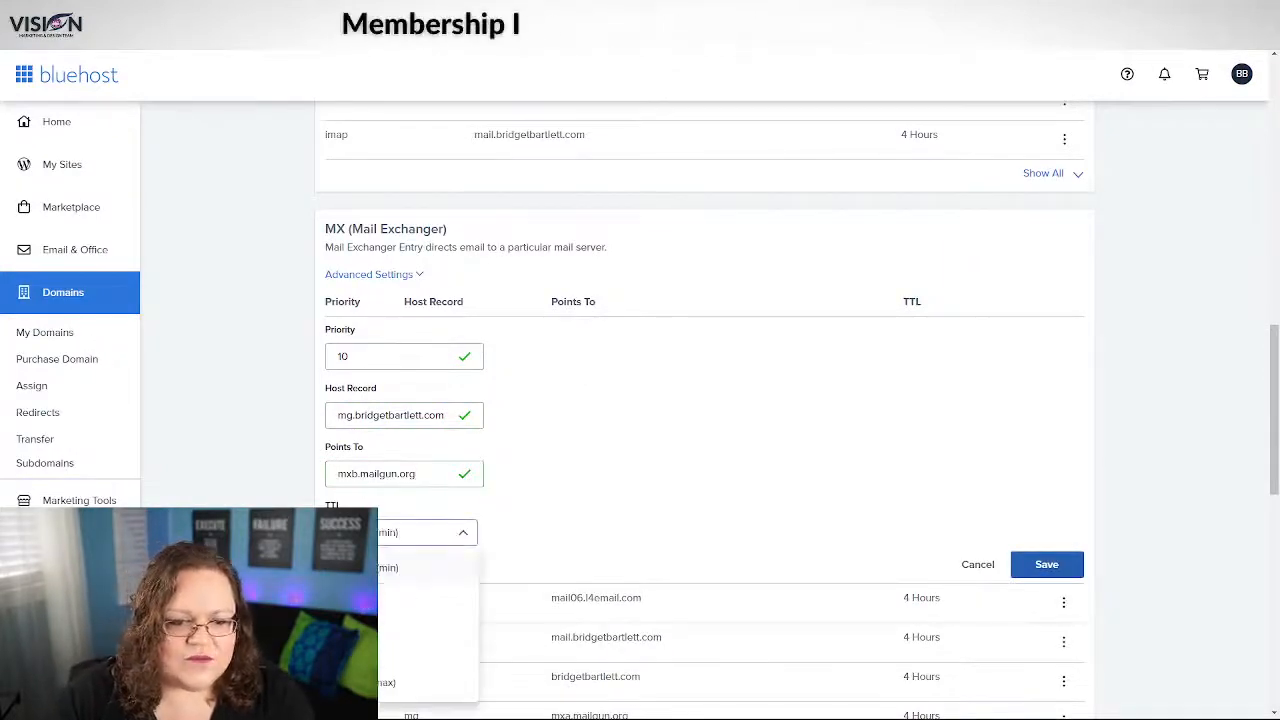
pyautogui.click(420, 567)
pyautogui.click(1040, 567)
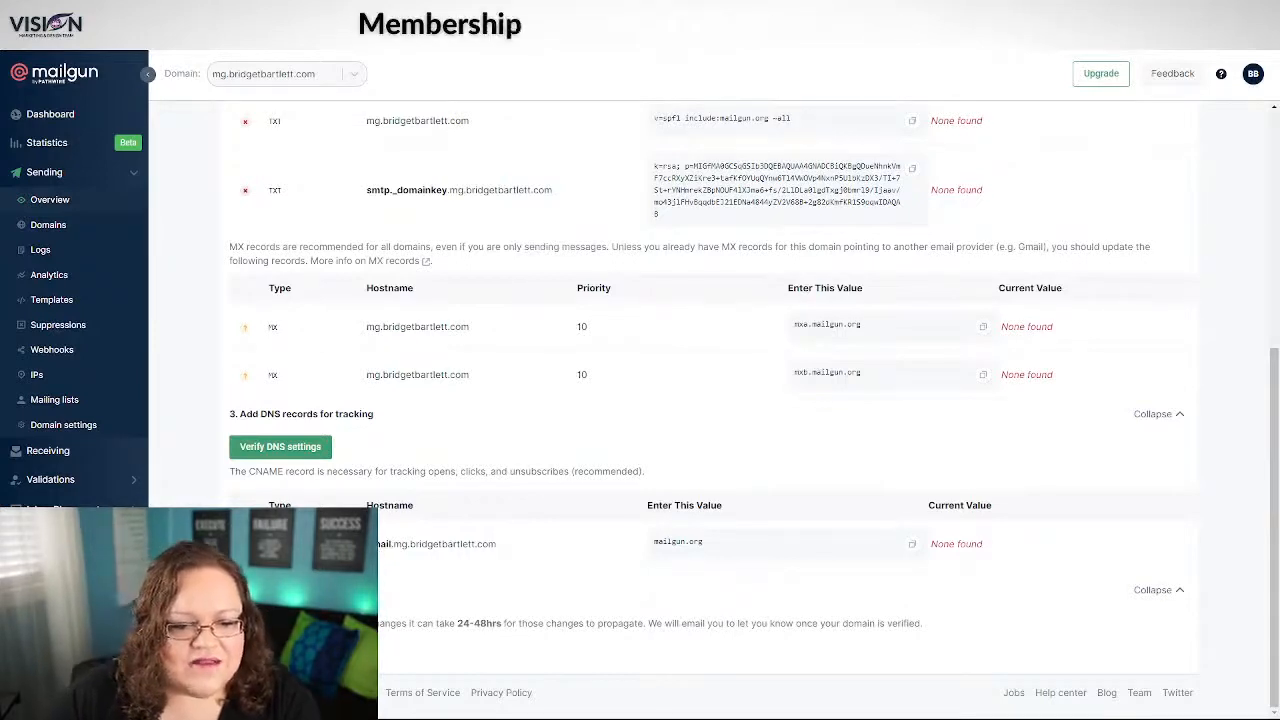
# Start a new Bluehost CNAME record with host email.mg.bridgetbartlett.com copied from Mailgun
pyautogui.moveTo(345, 544); pyautogui.dragTo(515, 560)
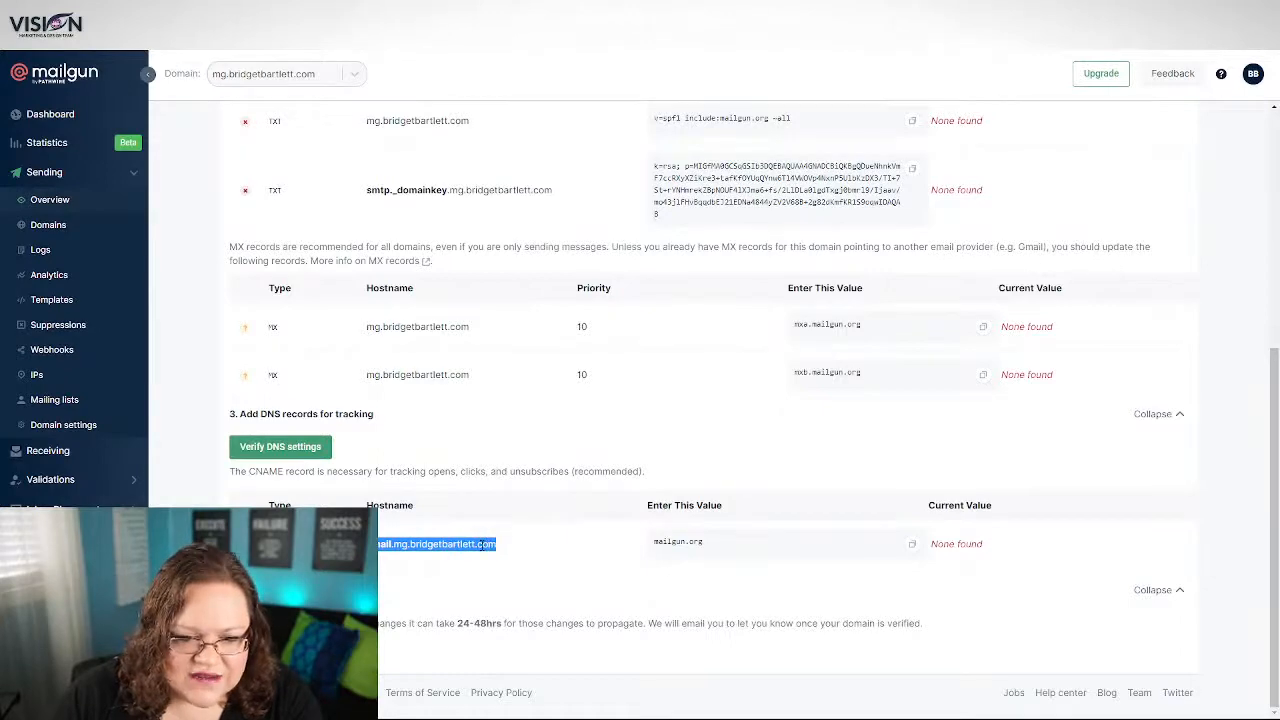
pyautogui.rightClick(478, 545)
pyautogui.click(505, 556)
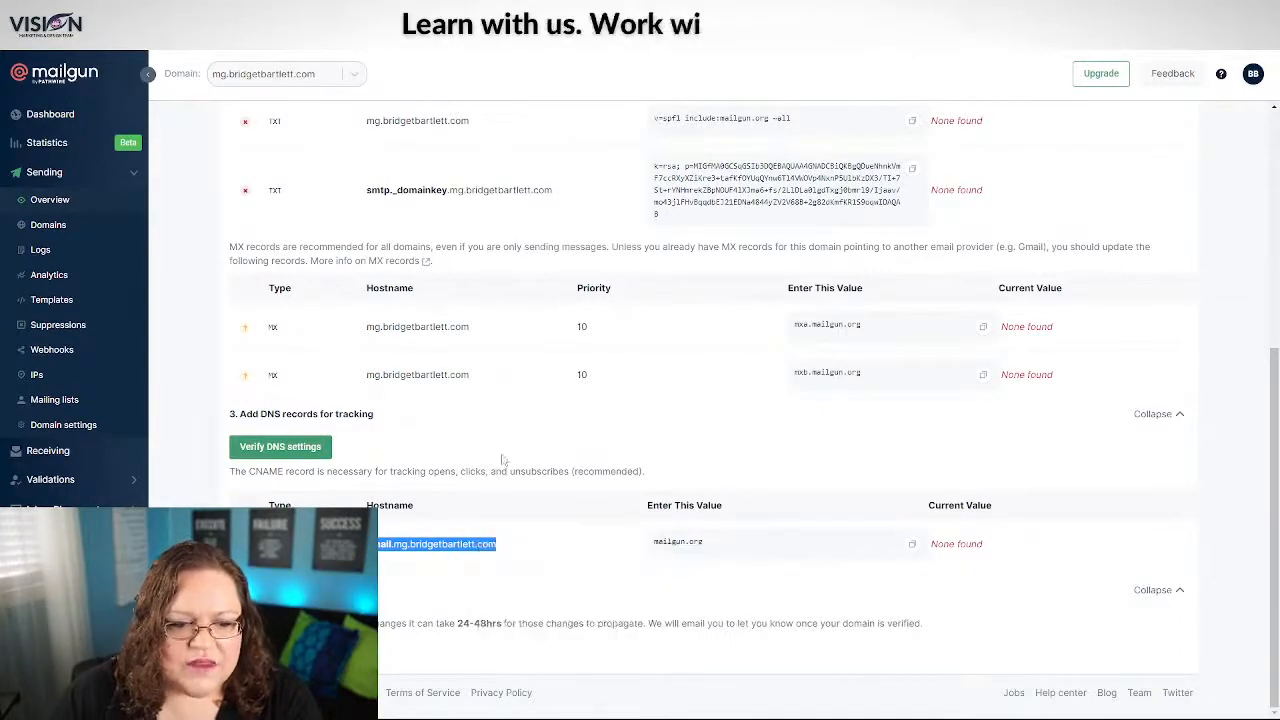
pyautogui.click(545, 10)
pyautogui.scroll(3, 450, 280)
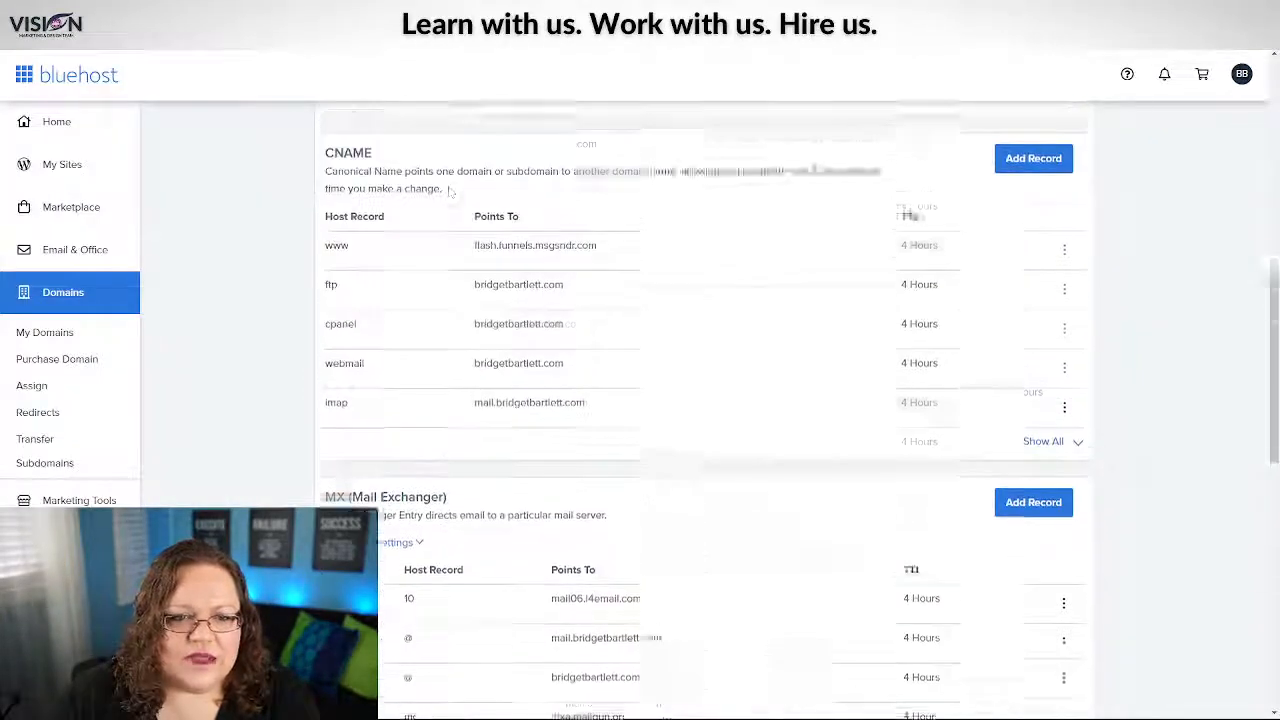
pyautogui.click(1018, 230)
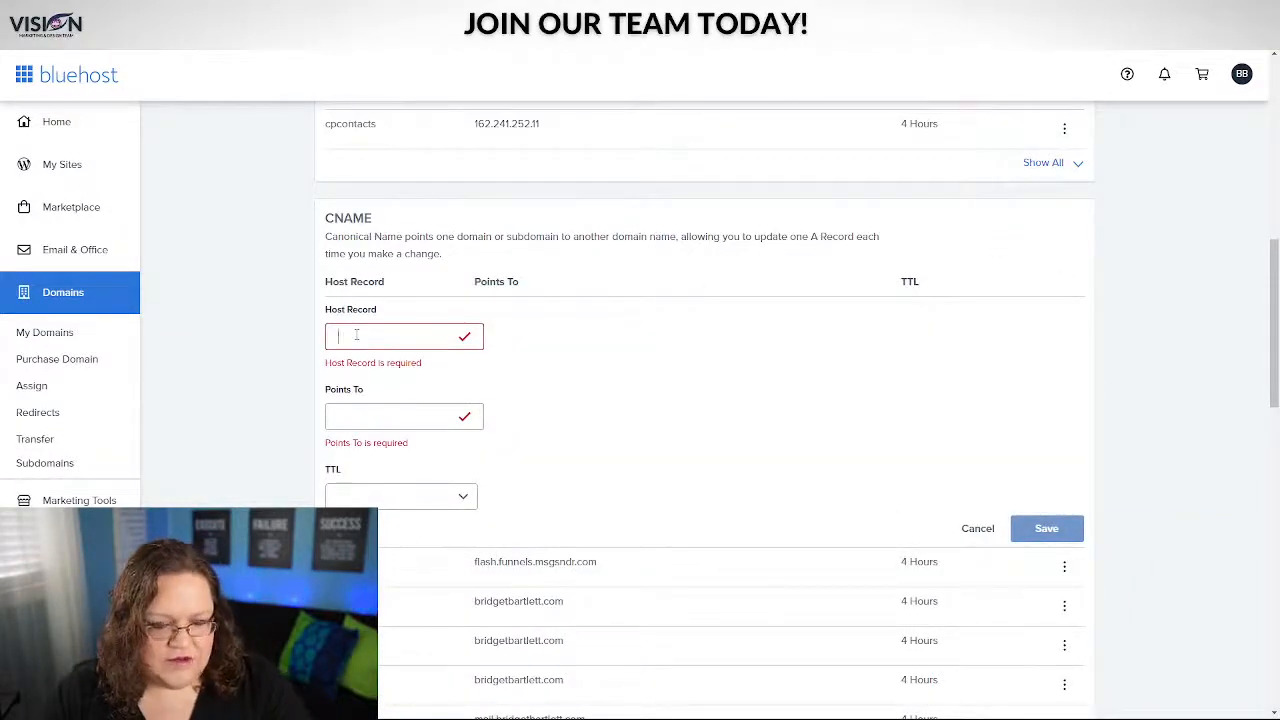
pyautogui.hotkey('ctrl', 'v')
# Point the CNAME to mailgun.org with a 4 Hours (min) TTL and save it
pyautogui.hotkey('alt', 'Tab')
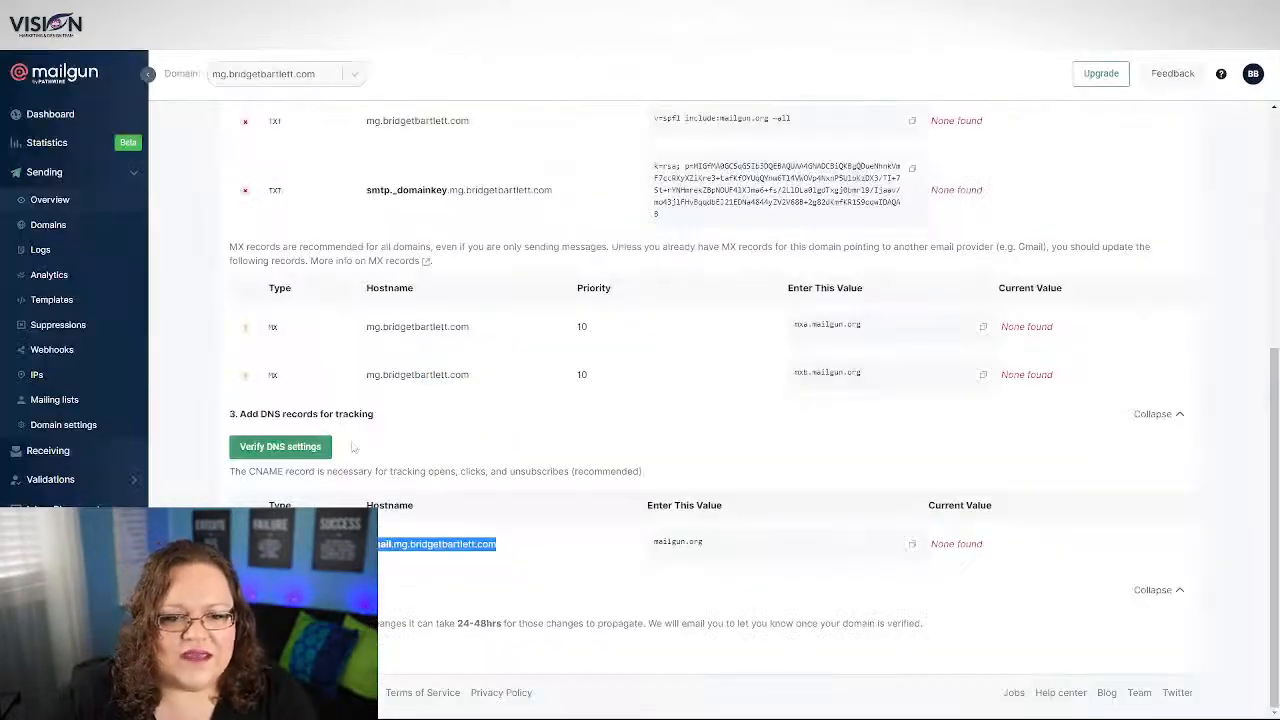
pyautogui.click(912, 547)
pyautogui.hotkey('alt', 'Tab')
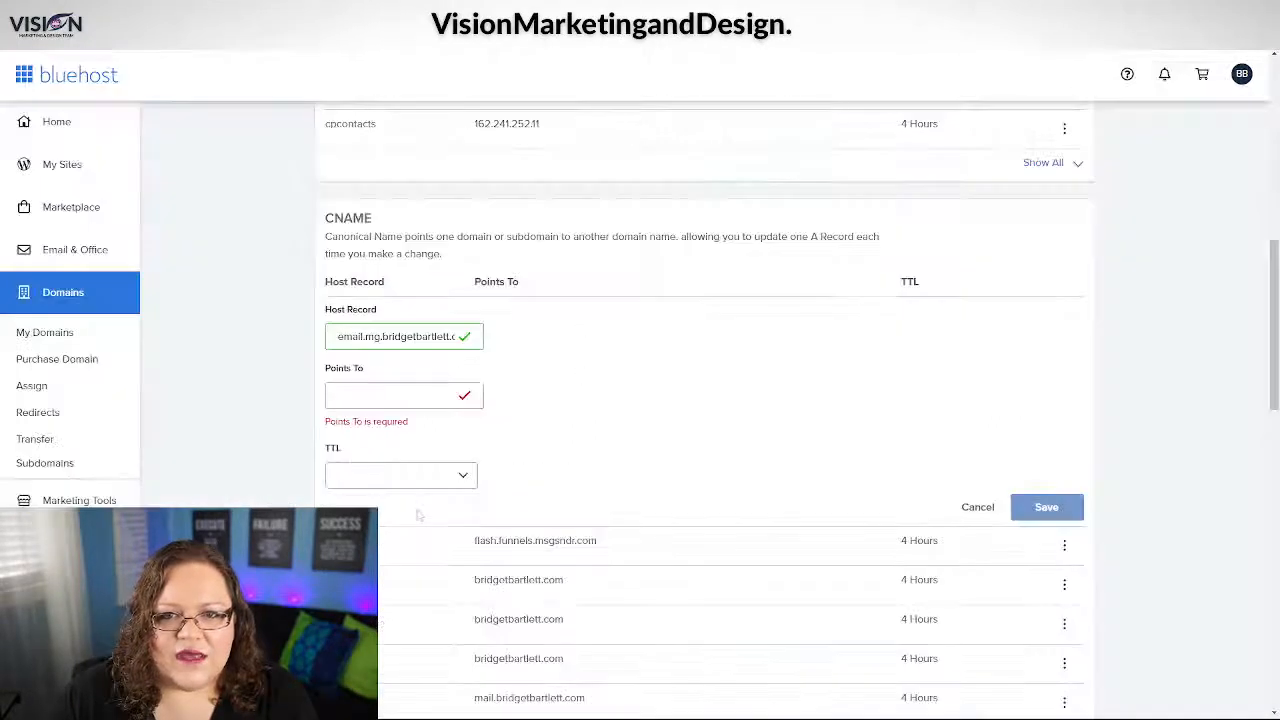
pyautogui.click(341, 396)
pyautogui.hotkey('ctrl', 'v')
pyautogui.click(445, 455)
pyautogui.click(400, 486)
pyautogui.click(1034, 497)
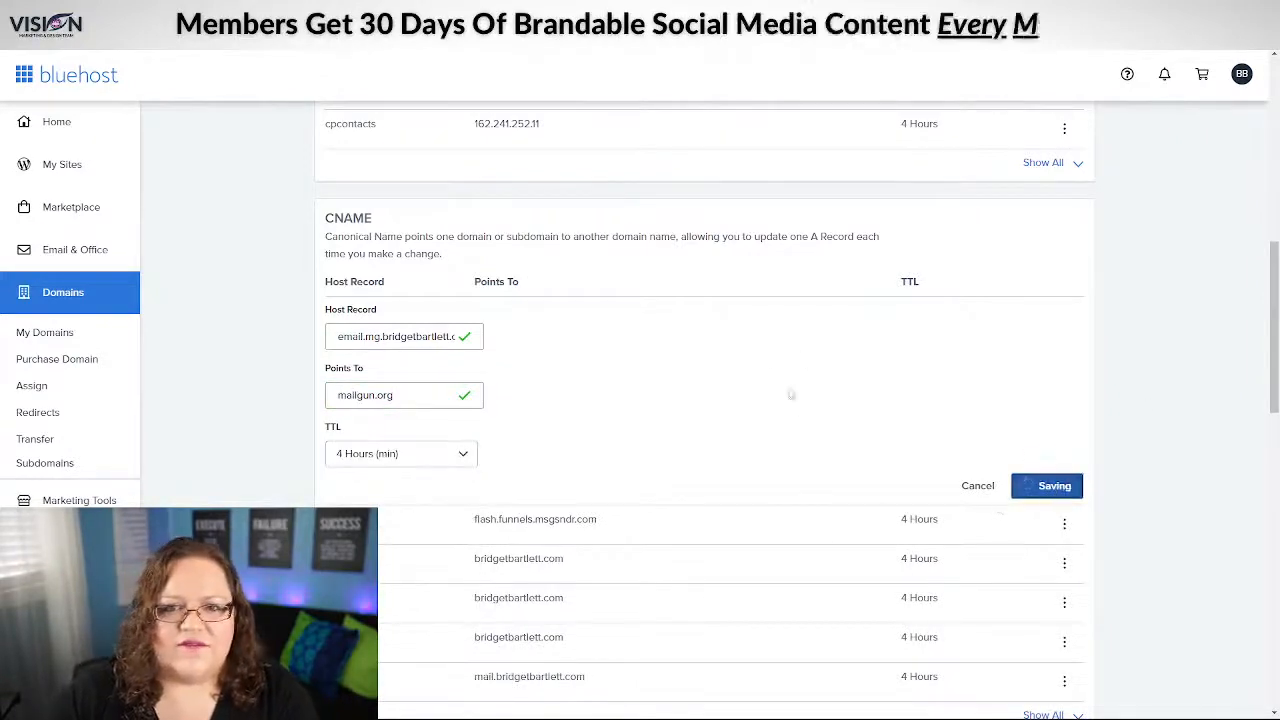
pyautogui.hotkey('alt', 'Tab')
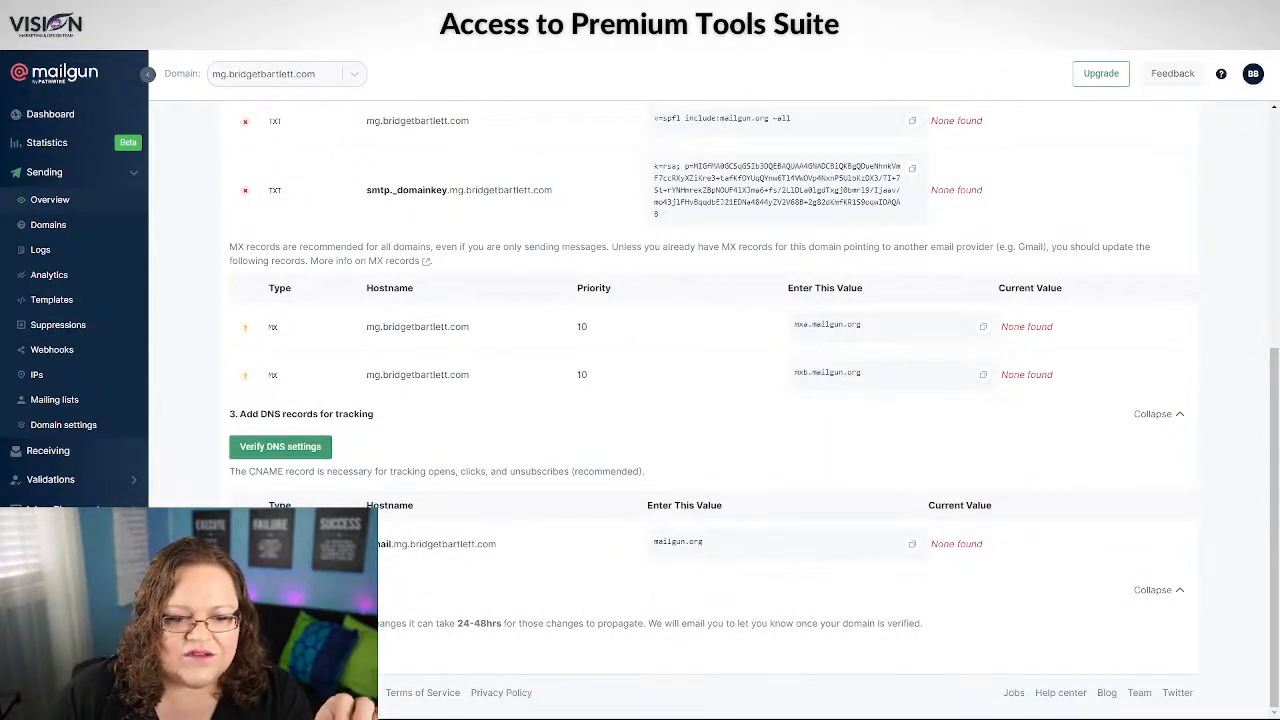
# Verify DNS settings in Mailgun: the SPF TXT record passes, the other records still show none found
pyautogui.click(280, 446)
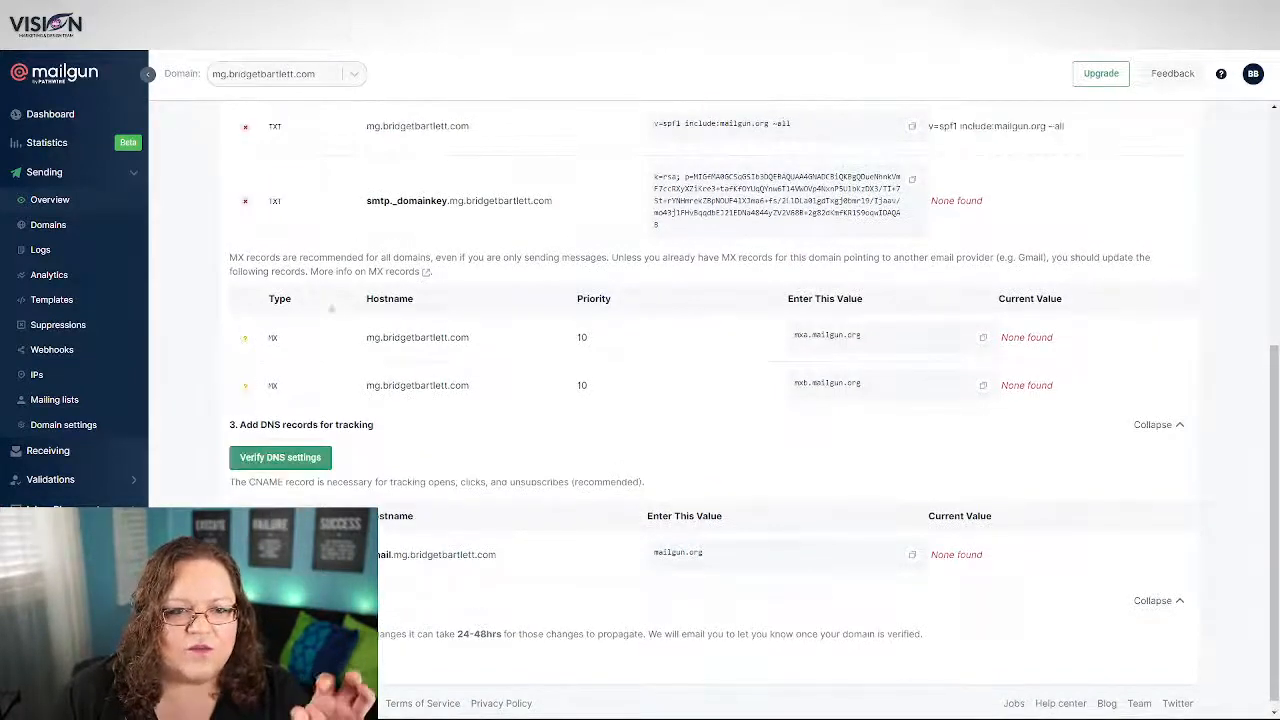
pyautogui.scroll(3, 328, 298)
pyautogui.scroll(-3, 328, 298)
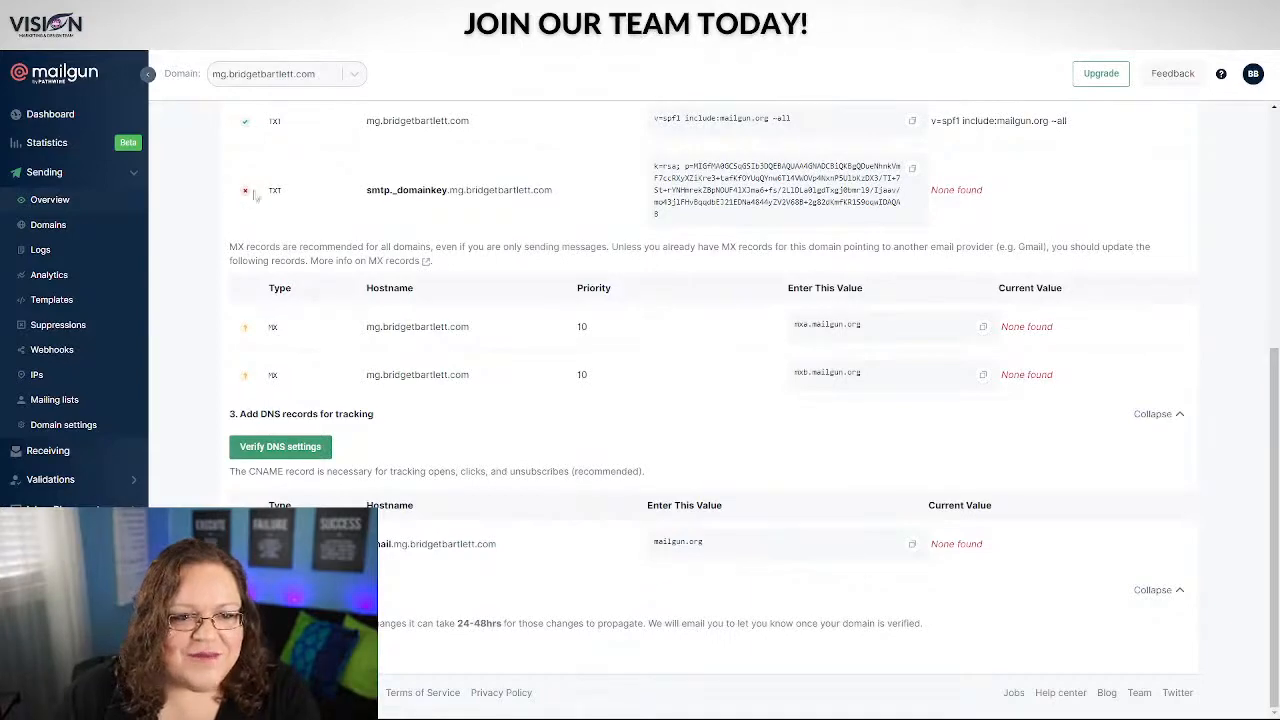
pyautogui.scroll(3, 238, 192)
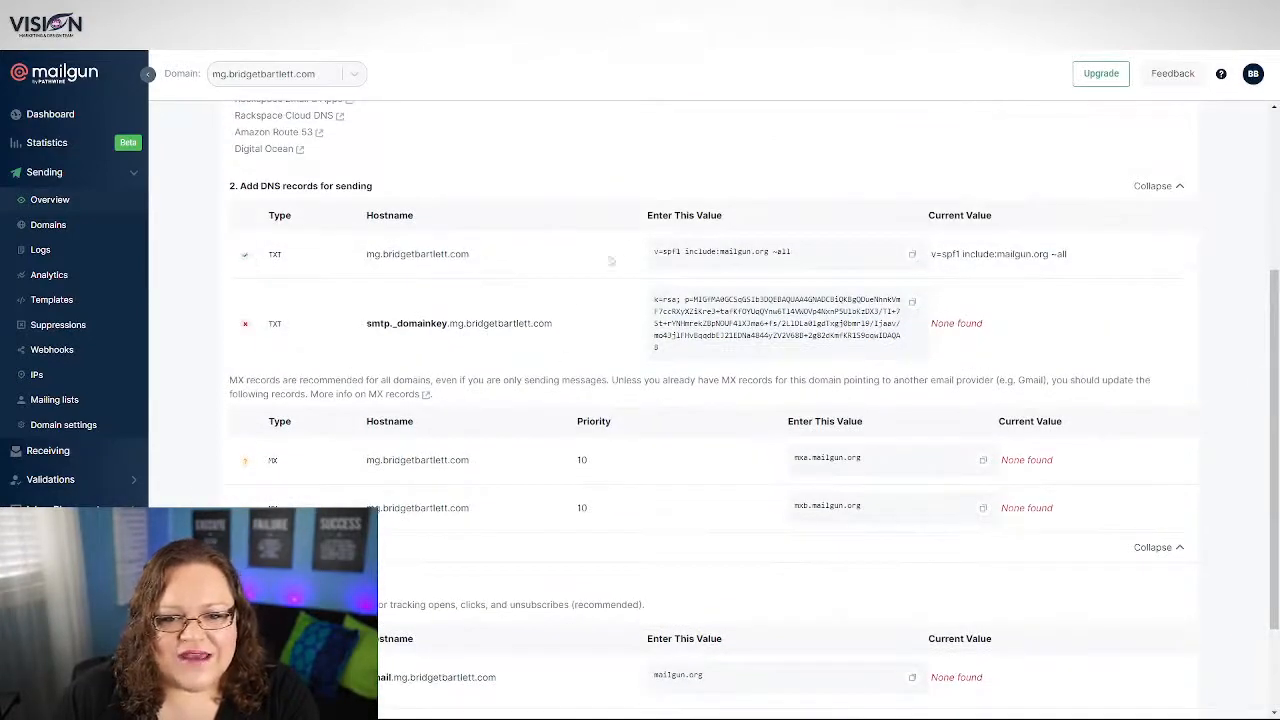
pyautogui.scroll(-3, 452, 550)
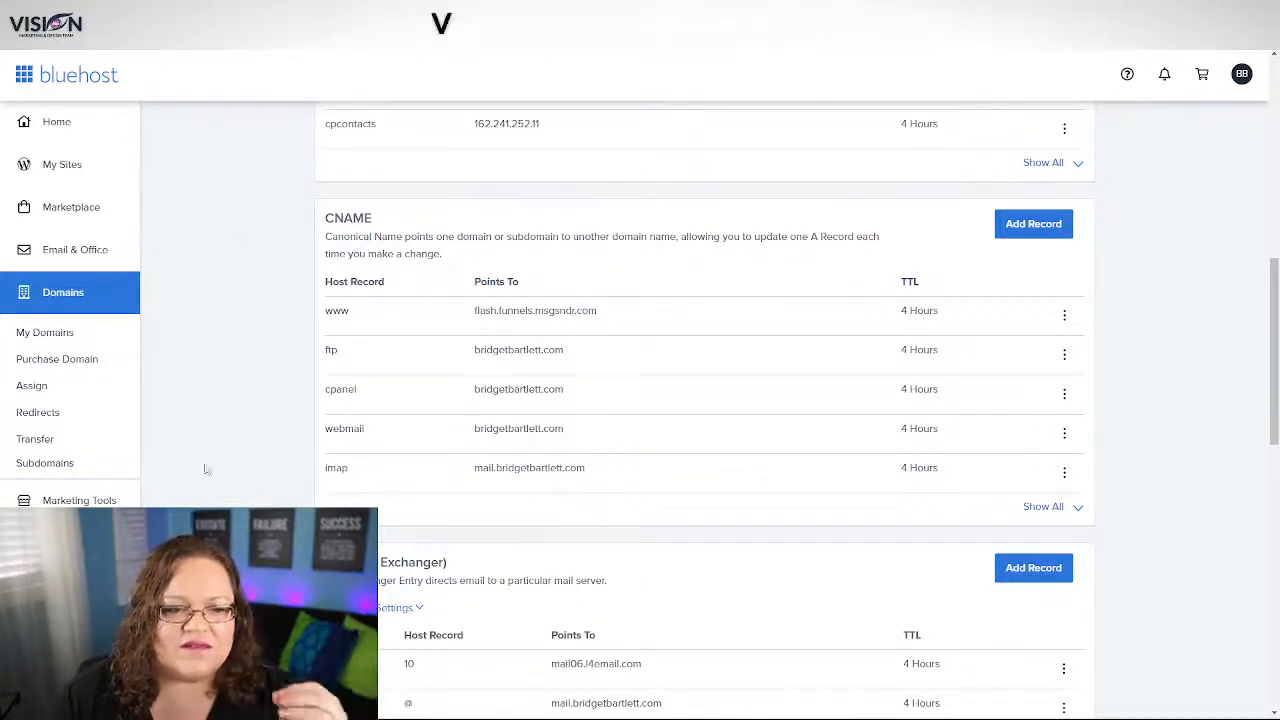
pyautogui.scroll(5, 197, 379)
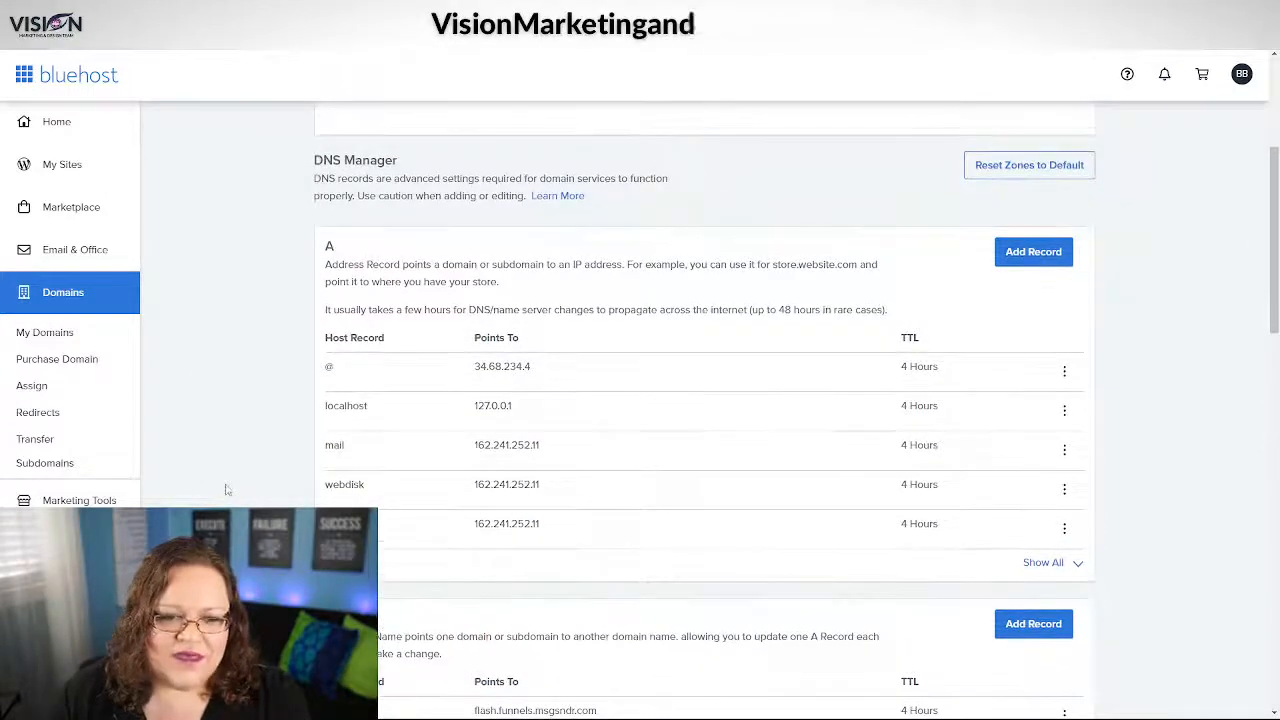